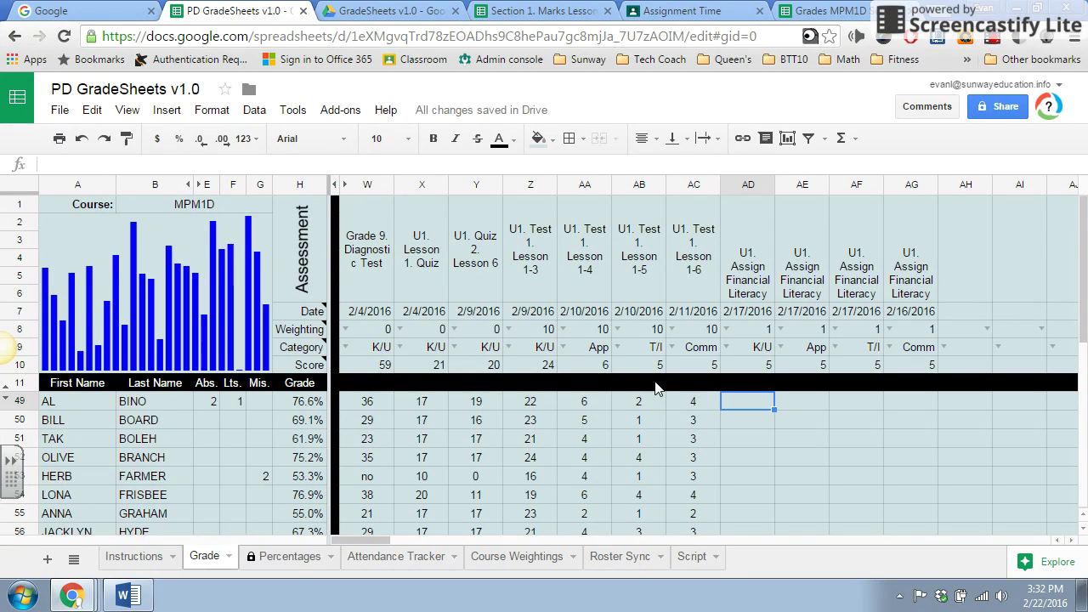
Look at the U1. Assign Financial Literacy columns, the Section 1 marks spreadsheet and the Classroom Assignment Time page, returning to PD GradeSheets
{"action": "left_click", "coordinate": [745, 264]}
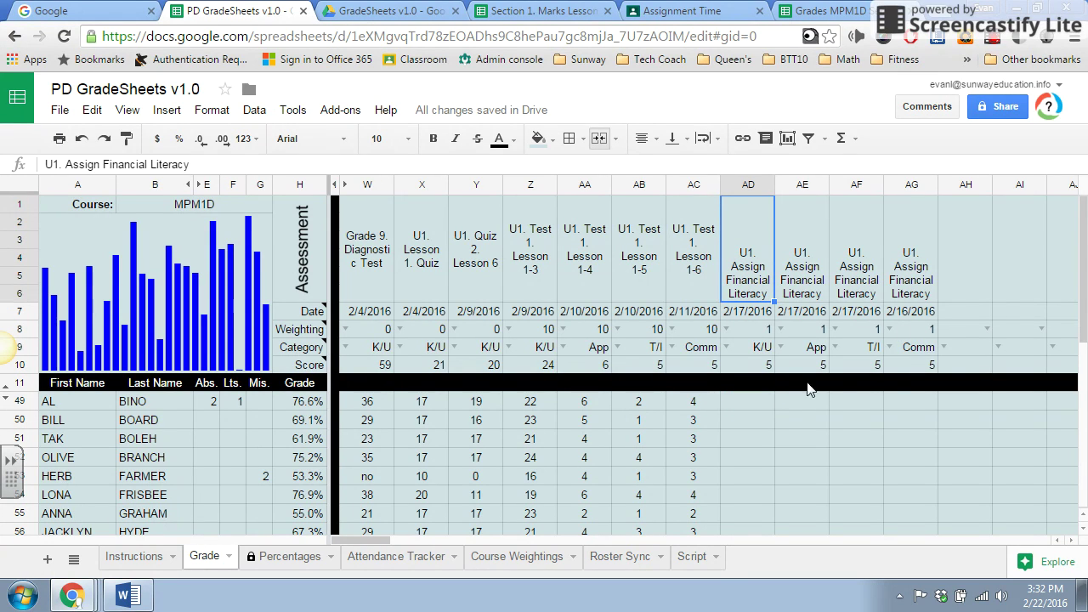
{"action": "left_click", "coordinate": [740, 406]}
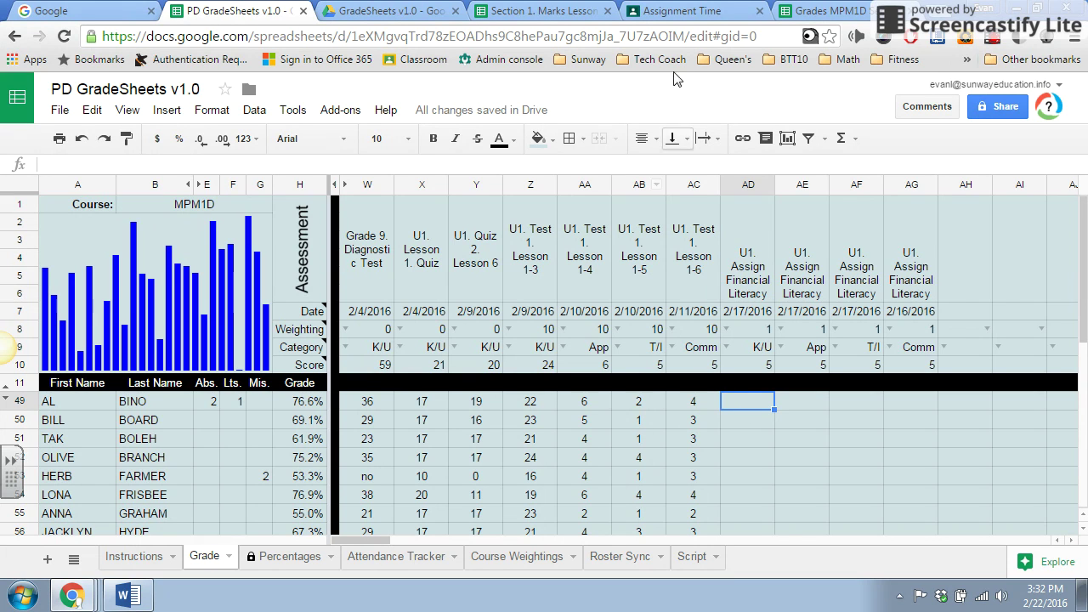
{"action": "left_click", "coordinate": [545, 11]}
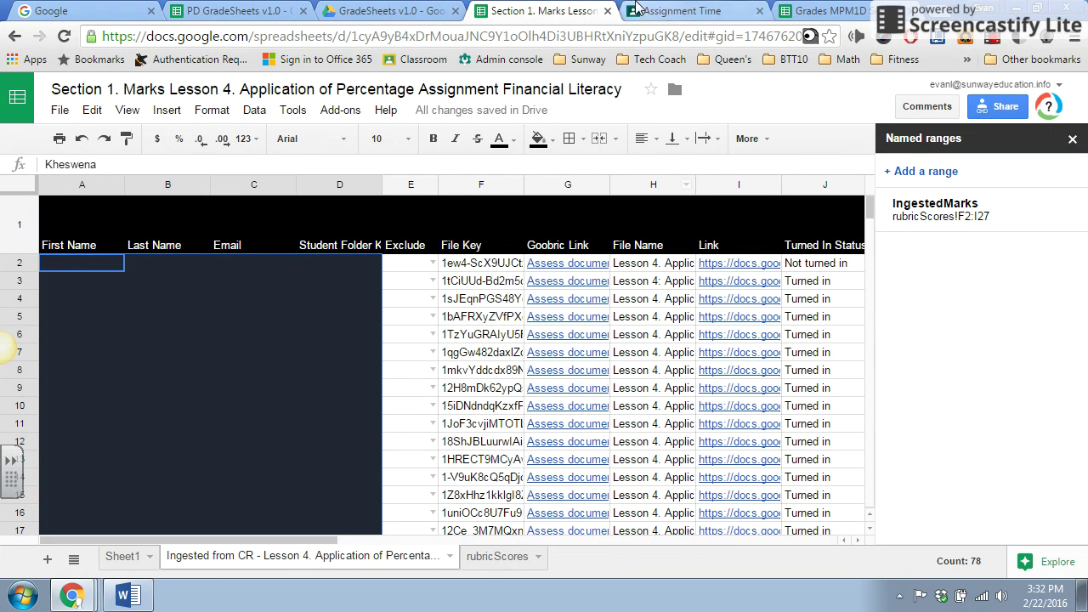
{"action": "left_click", "coordinate": [683, 10]}
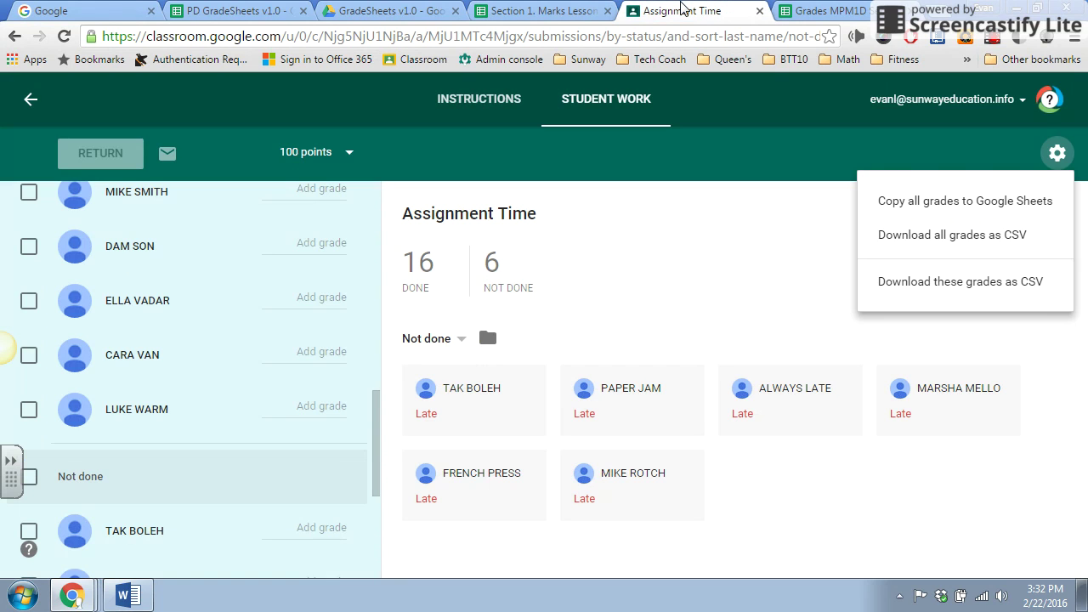
{"action": "left_click", "coordinate": [223, 10]}
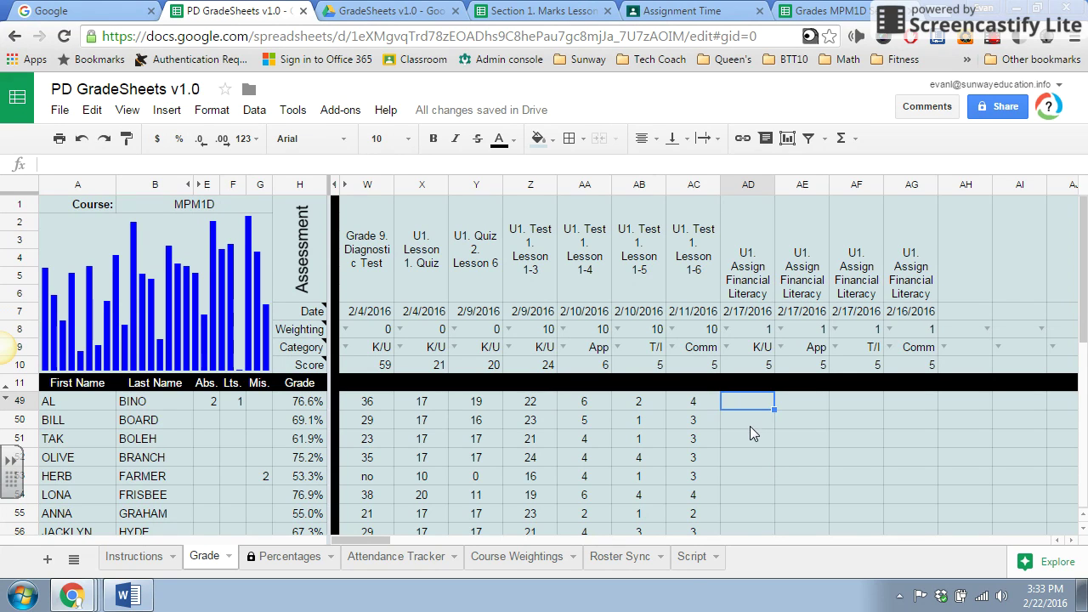
Examine the level functions and their multipliers on the Script sheet, including where scripts are edited, and return to the Grade sheet
{"action": "left_click", "coordinate": [690, 556]}
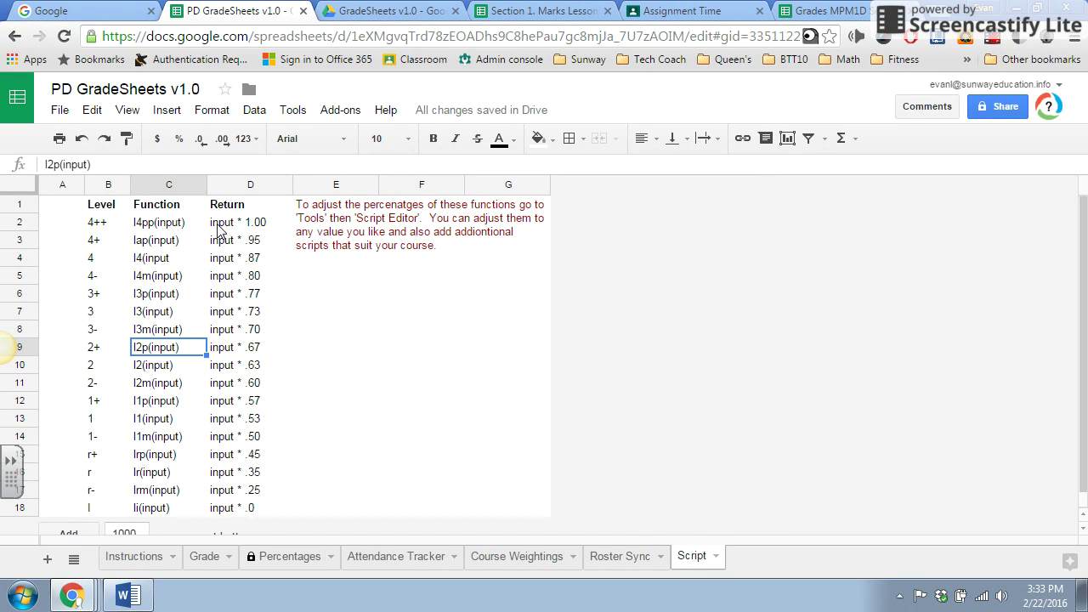
{"action": "left_click", "coordinate": [293, 112]}
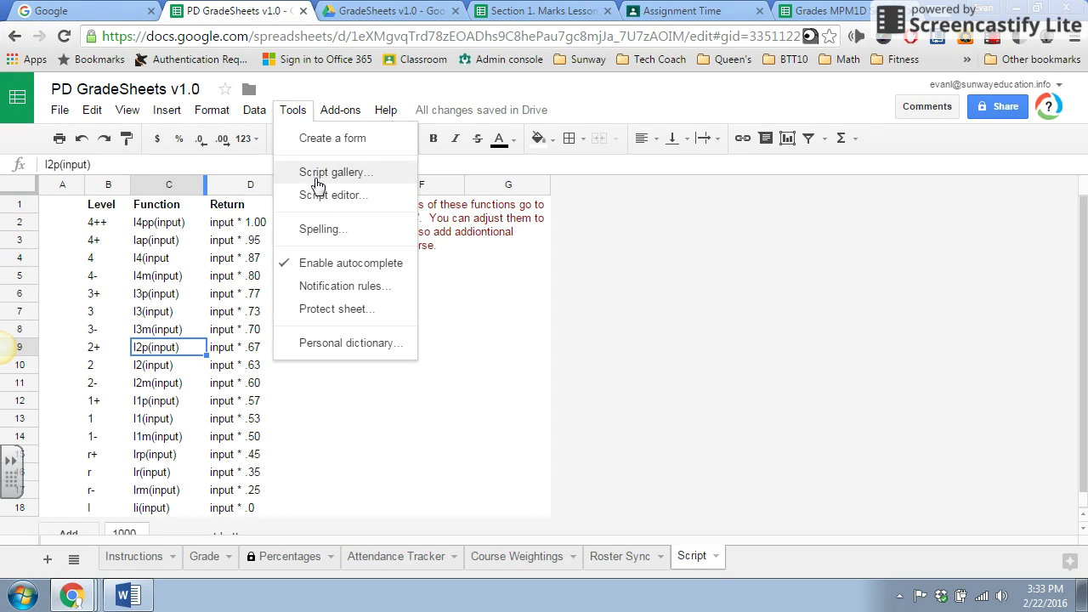
{"action": "left_click", "coordinate": [186, 340]}
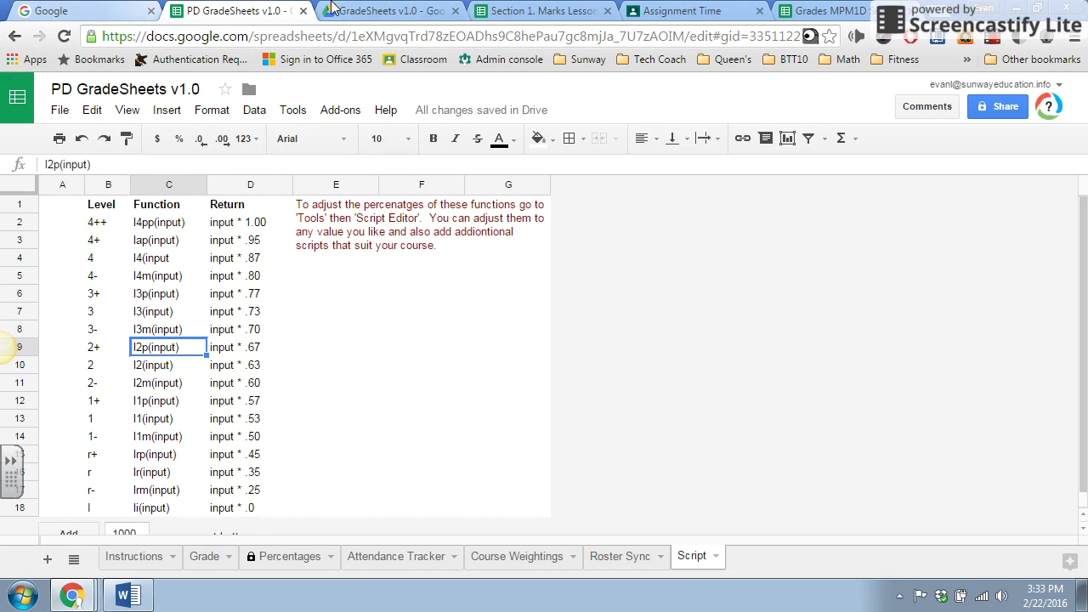
{"action": "left_click", "coordinate": [204, 556]}
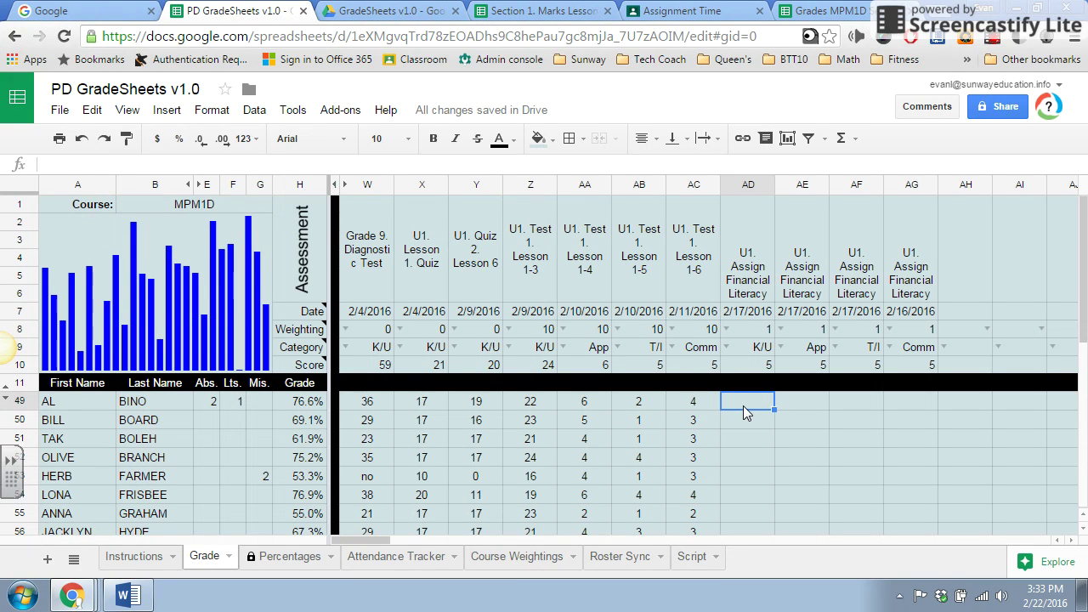
Enter the level 4+ function =l4p(5) as the first student's K/U Financial Literacy mark in AD49
{"action": "type", "text": "=14"}
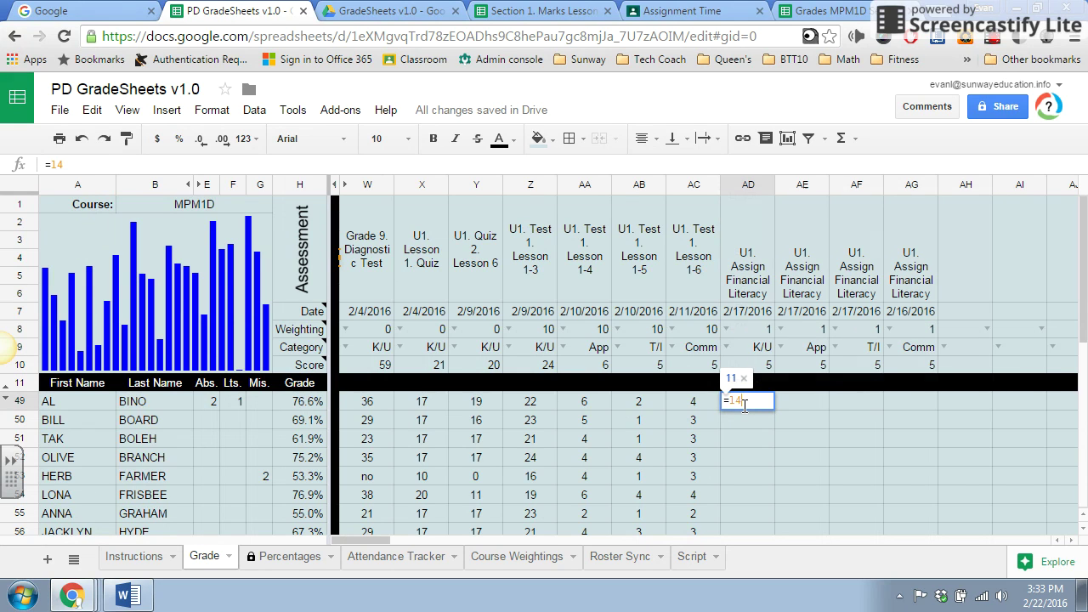
{"action": "type", "text": "p(5"}
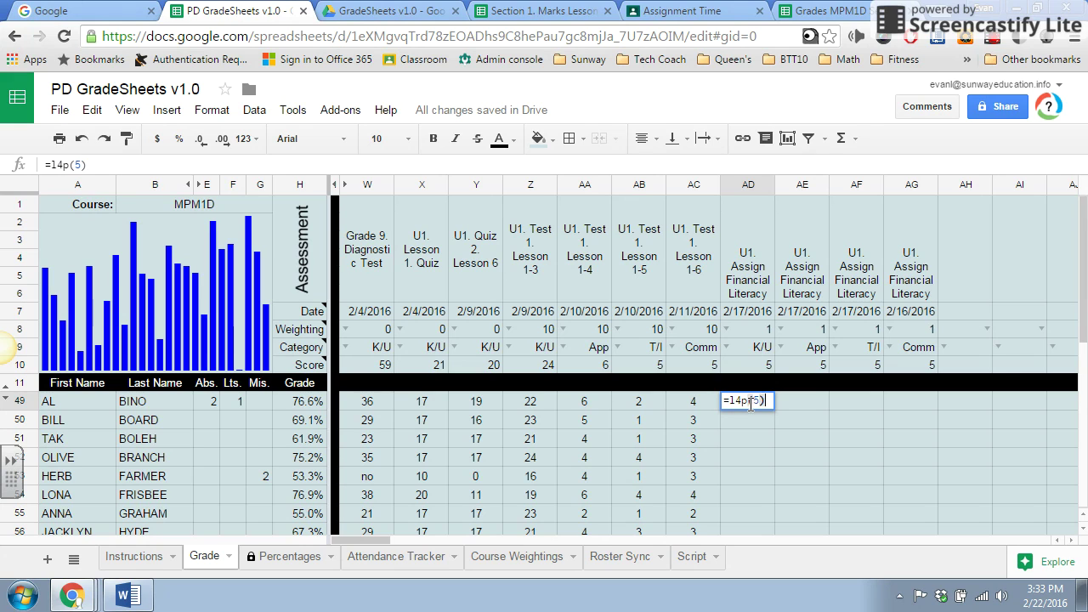
{"action": "left_click_drag", "start_coordinate": [760, 401], "coordinate": [749, 401]}
{"action": "key", "text": "Escape"}
{"action": "key", "text": "Down"}
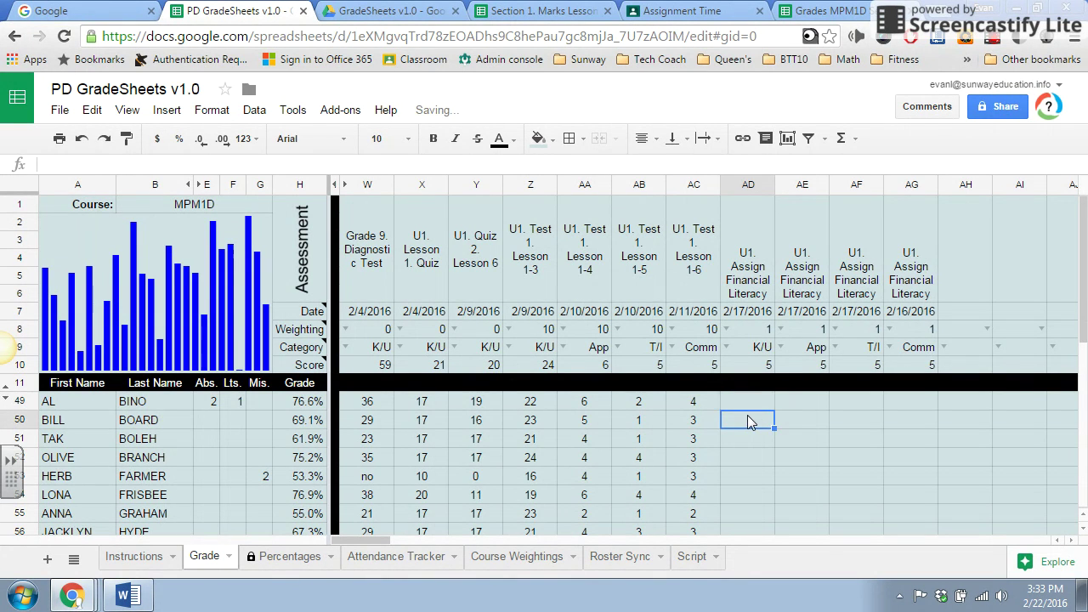
Enter the level 3- function =l3m(5) as the second student's K/U Financial Literacy mark in AD50
{"action": "type", "text": "="}
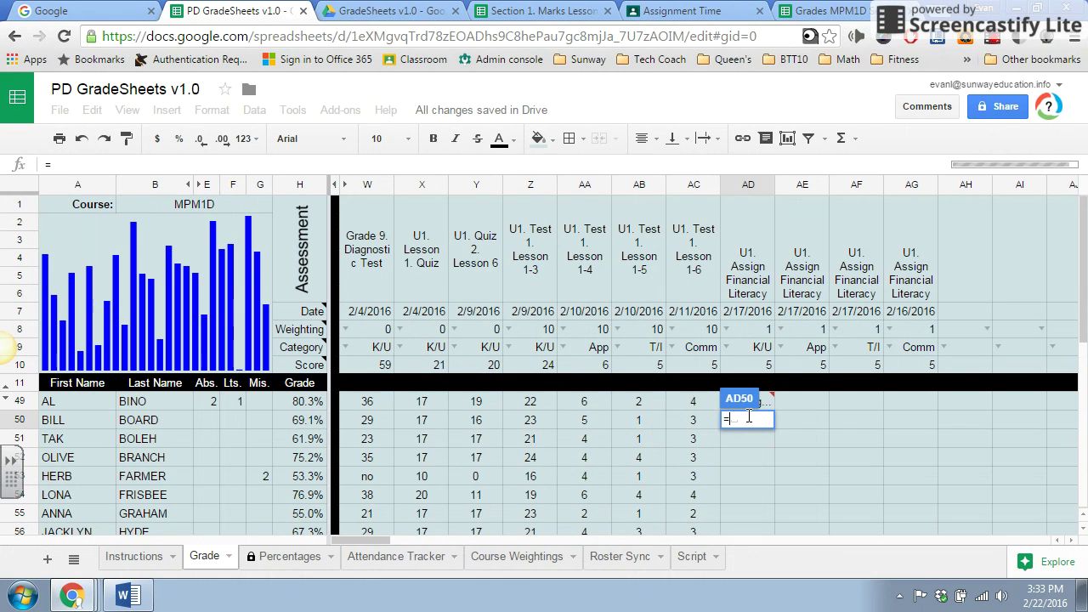
{"action": "type", "text": "l"}
{"action": "key", "text": "BackSpace"}
{"action": "type", "text": "13"}
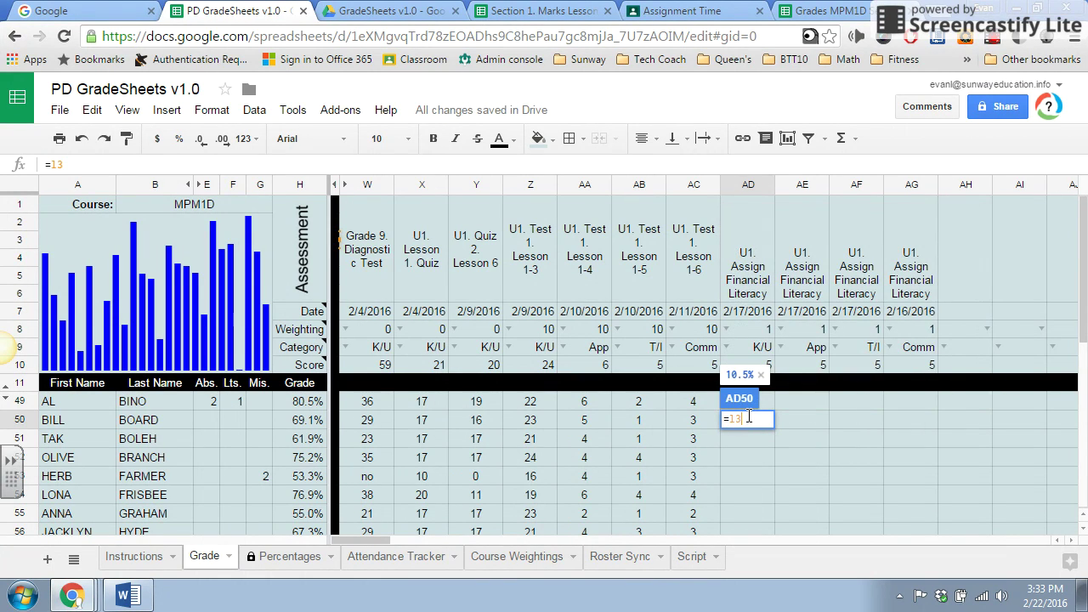
{"action": "type", "text": "m"}
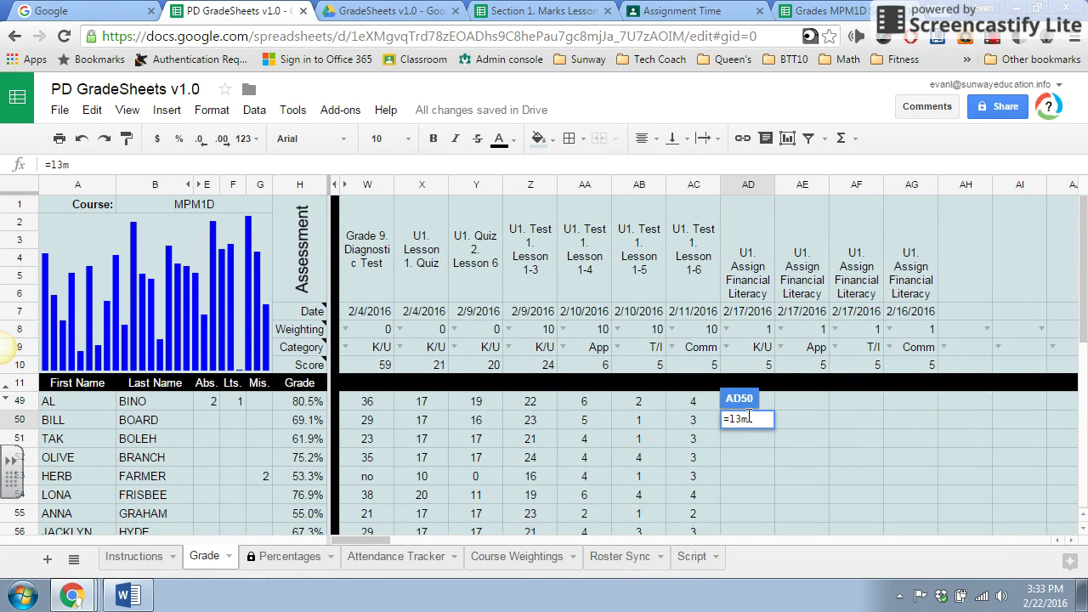
{"action": "type", "text": "(5)"}
{"action": "key", "text": "Return"}
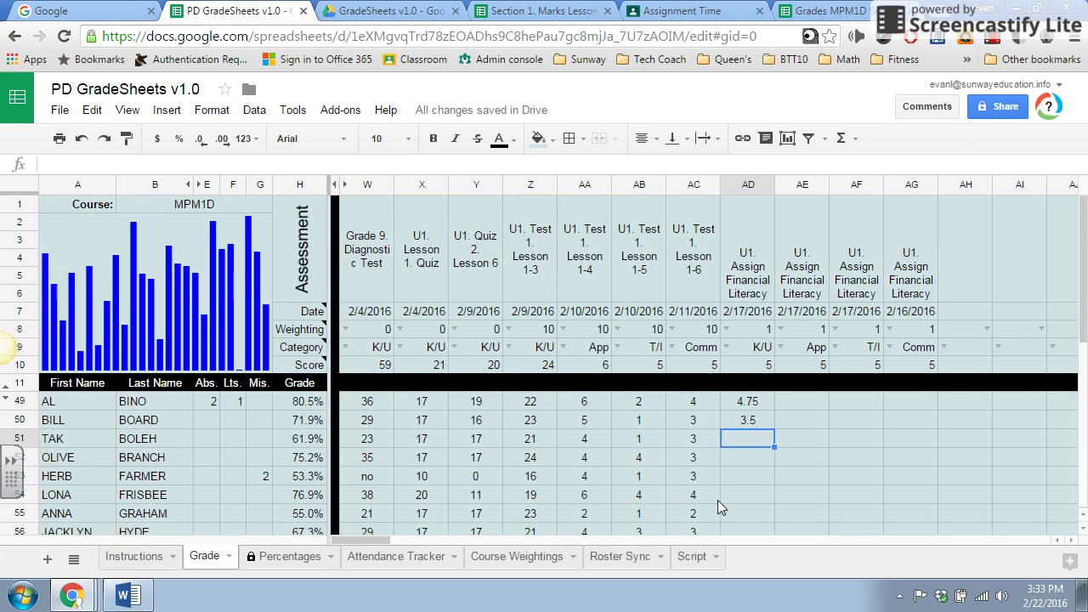
Clear the two function-based marks from AD50 and AD49
{"action": "left_click", "coordinate": [757, 422]}
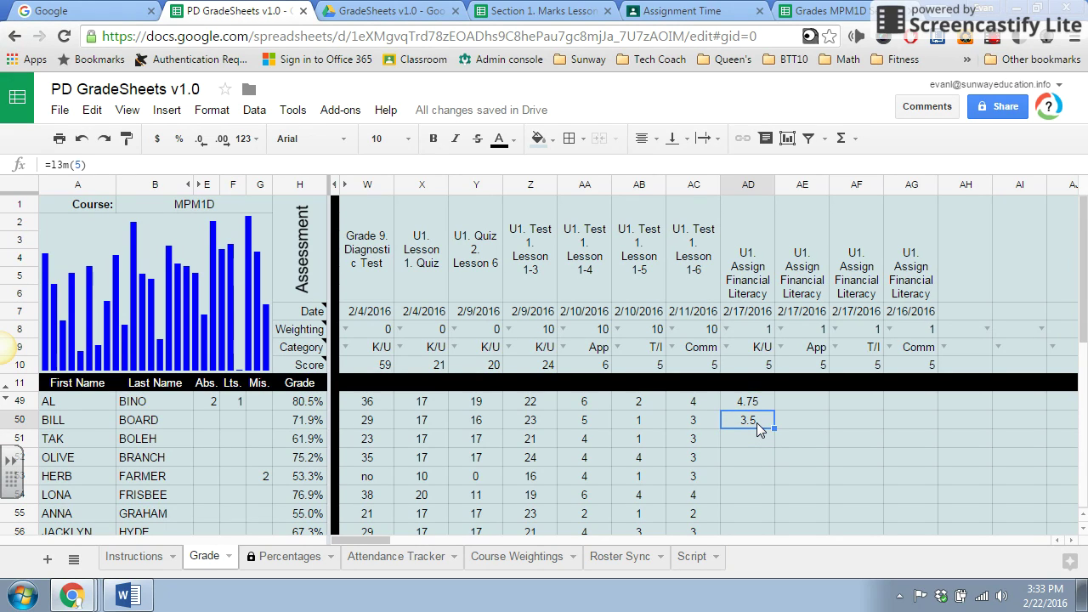
{"action": "key", "text": "Delete"}
{"action": "key", "text": "Up"}
{"action": "key", "text": "Delete"}
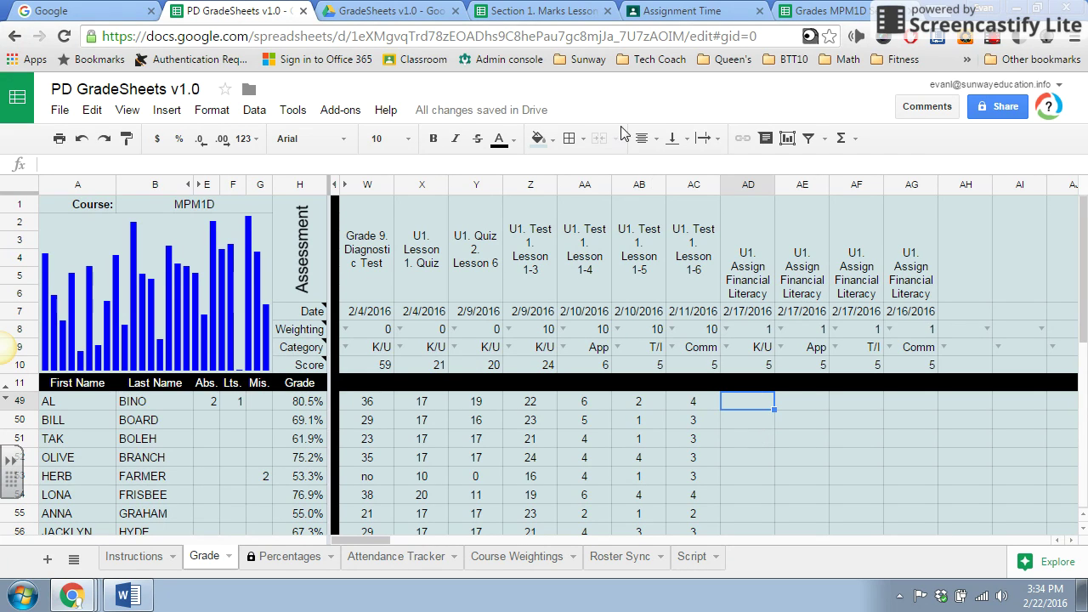
Switch to the Classroom Assignment Time page and download all grades as CSV
{"action": "left_click", "coordinate": [702, 9]}
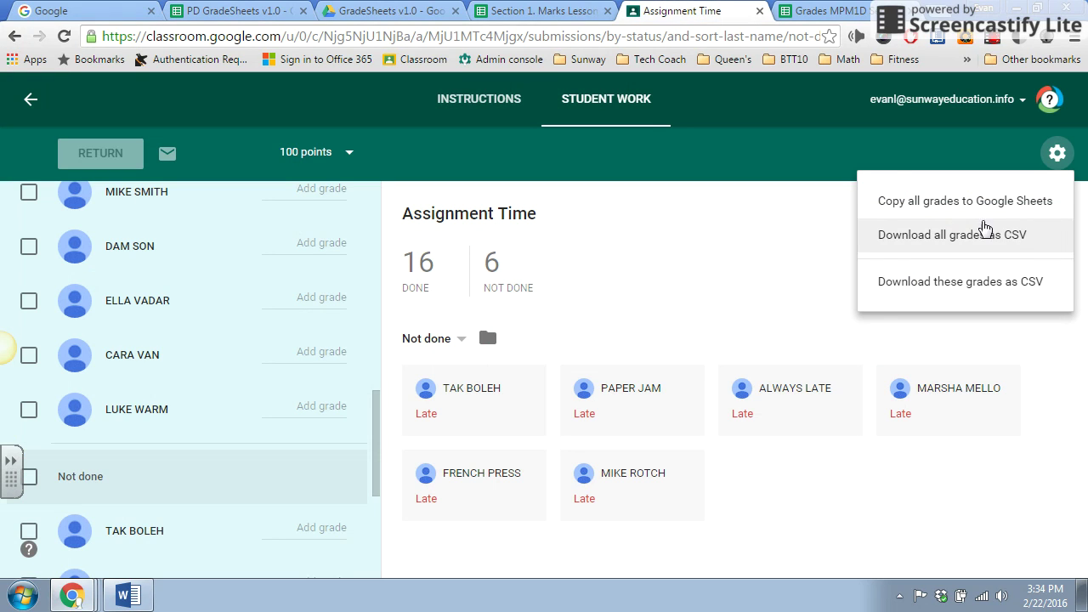
{"action": "left_click", "coordinate": [722, 262]}
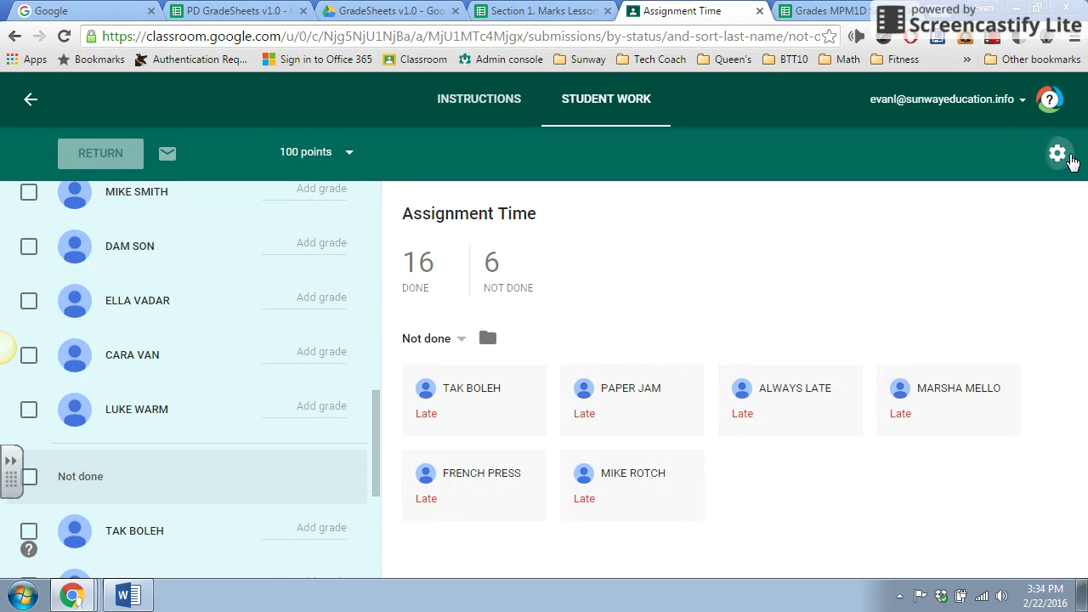
{"action": "left_click", "coordinate": [1058, 153]}
{"action": "left_click", "coordinate": [964, 245]}
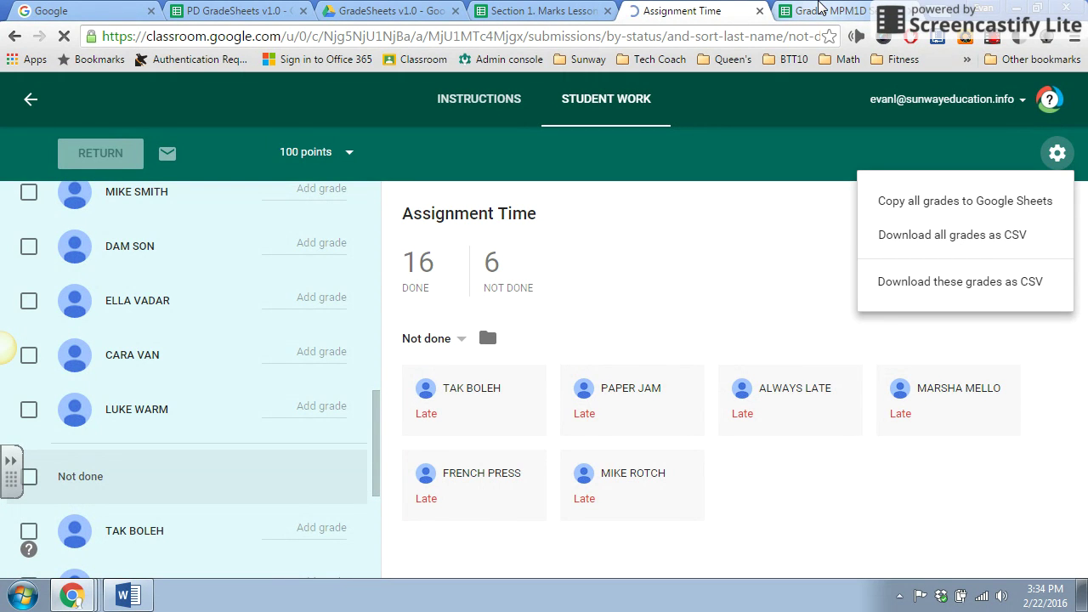
Look through the assignment headings and student marks in the Grades MPM1D Section 02 spreadsheet exported from Classroom
{"action": "left_click", "coordinate": [821, 10]}
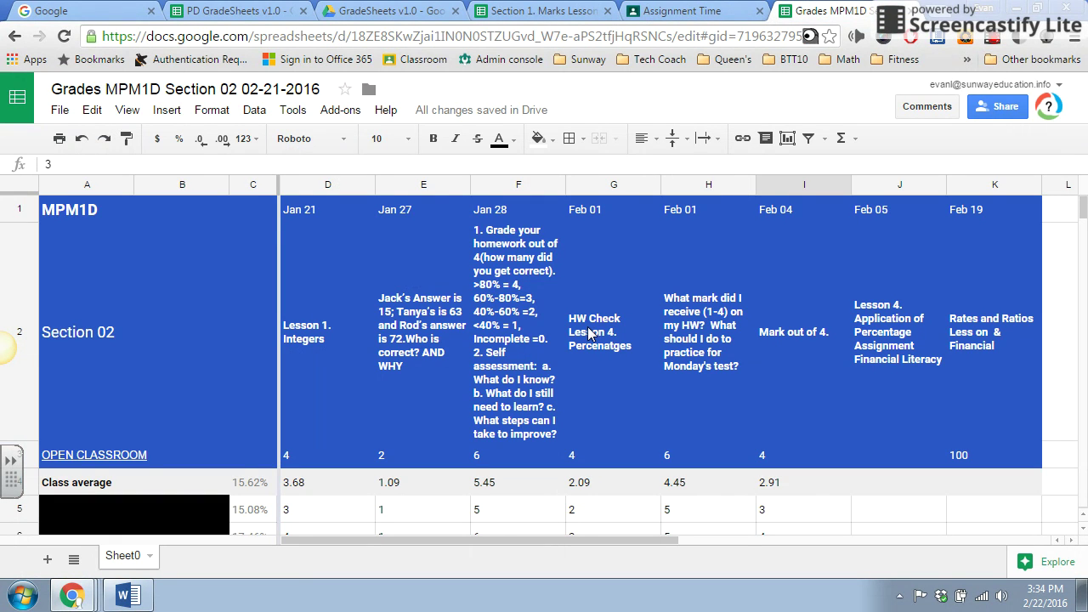
{"action": "key", "text": "Down"}
{"action": "key", "text": "Down"}
{"action": "key", "text": "Down"}
{"action": "key", "text": "Down"}
{"action": "key", "text": "Down"}
{"action": "key", "text": "Down"}
{"action": "key", "text": "Down"}
{"action": "key", "text": "Down"}
{"action": "key", "text": "Down"}
{"action": "key", "text": "Down"}
{"action": "key", "text": "Down"}
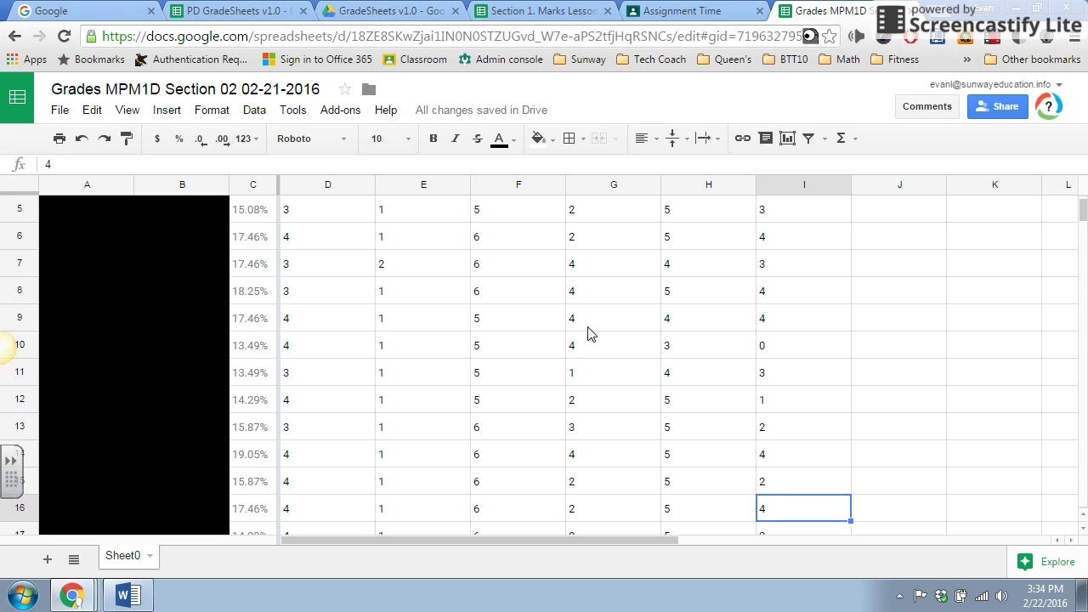
{"action": "key", "text": "Up"}
{"action": "key", "text": "Up"}
{"action": "key", "text": "Up"}
{"action": "key", "text": "Up"}
{"action": "key", "text": "Up"}
{"action": "key", "text": "Up"}
{"action": "key", "text": "Up"}
{"action": "key", "text": "Up"}
{"action": "key", "text": "Up"}
{"action": "key", "text": "Up"}
{"action": "key", "text": "Up"}
{"action": "key", "text": "Up"}
{"action": "key", "text": "Up"}
{"action": "key", "text": "Up"}
{"action": "key", "text": "Up"}
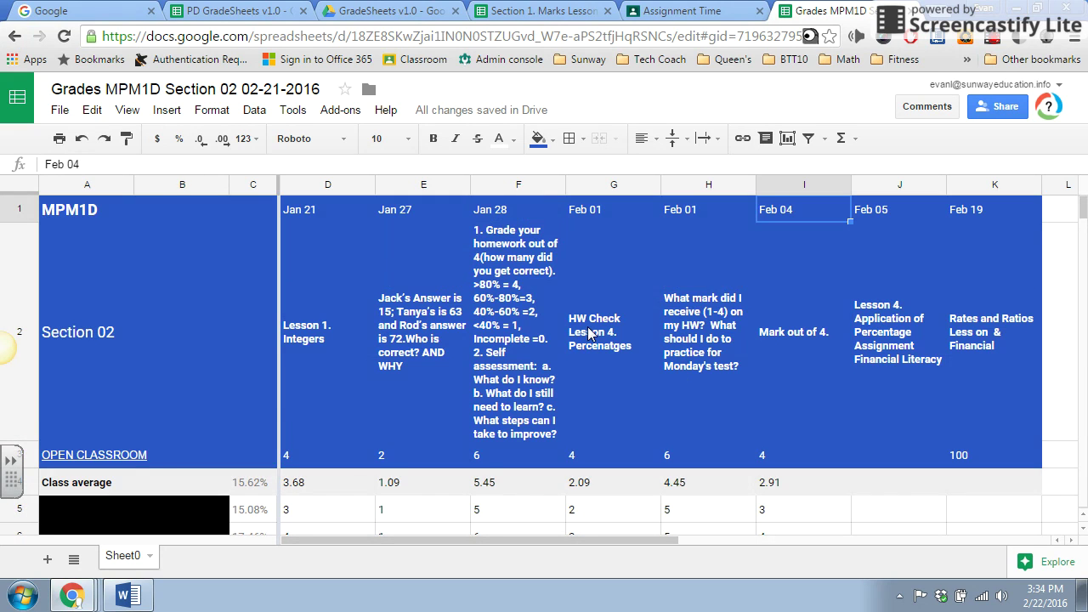
Close the named ranges list in the Section 1 marks spreadsheet and look through the rows ingested from Classroom
{"action": "left_click", "coordinate": [551, 11]}
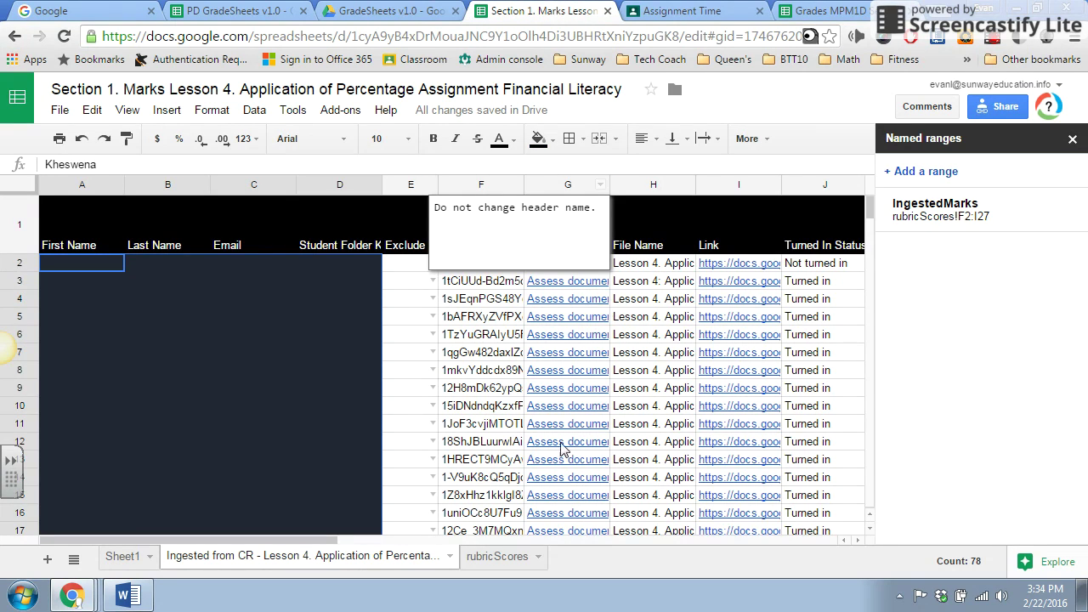
{"action": "left_click", "coordinate": [1073, 139]}
{"action": "left_click", "coordinate": [689, 357]}
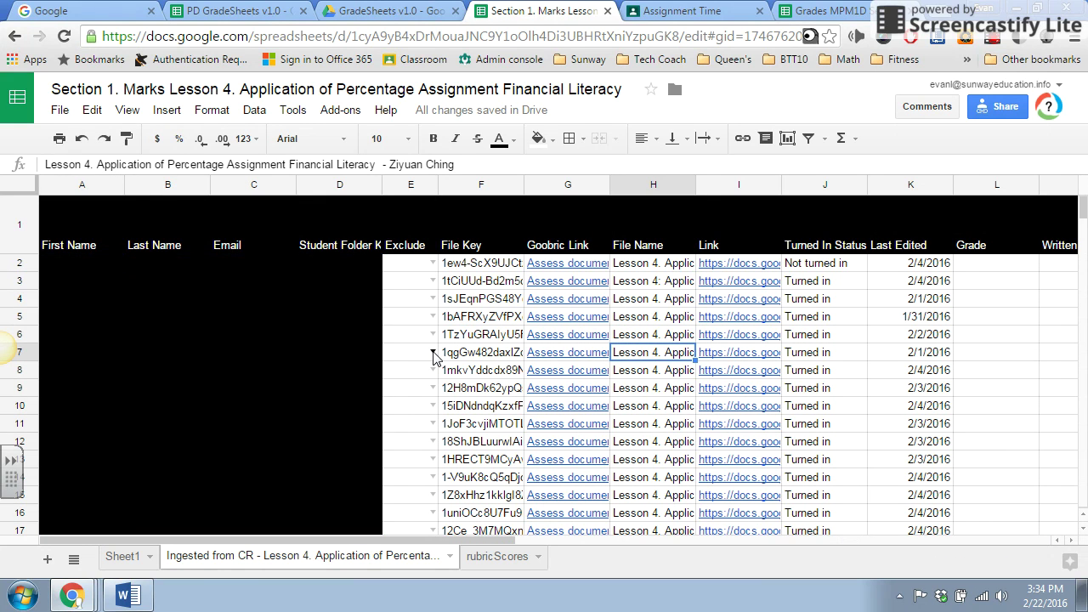
{"action": "scroll", "coordinate": [434, 361], "scroll_direction": "down", "scroll_amount": 3}
{"action": "scroll", "coordinate": [433, 366], "scroll_direction": "up", "scroll_amount": 3}
Copy the rubric scores in F2:I27 of the rubricScores sheet into the Grade sheet of PD GradeSheets, starting at AD49
{"action": "left_click", "coordinate": [502, 557]}
{"action": "left_click", "coordinate": [566, 391]}
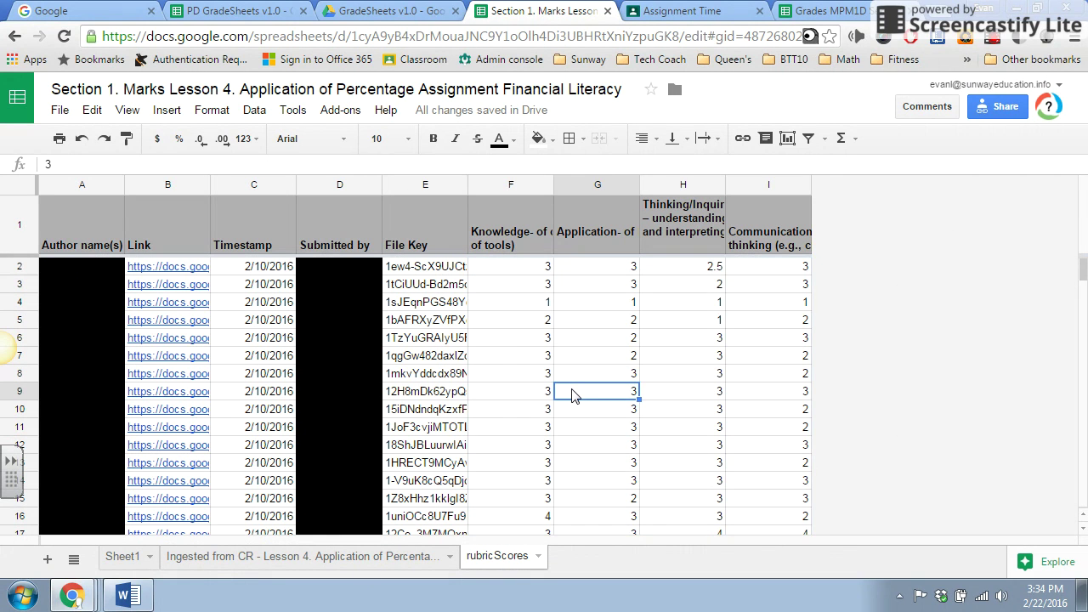
{"action": "left_click", "coordinate": [508, 267]}
{"action": "scroll", "coordinate": [816, 429], "scroll_direction": "down", "scroll_amount": 4}
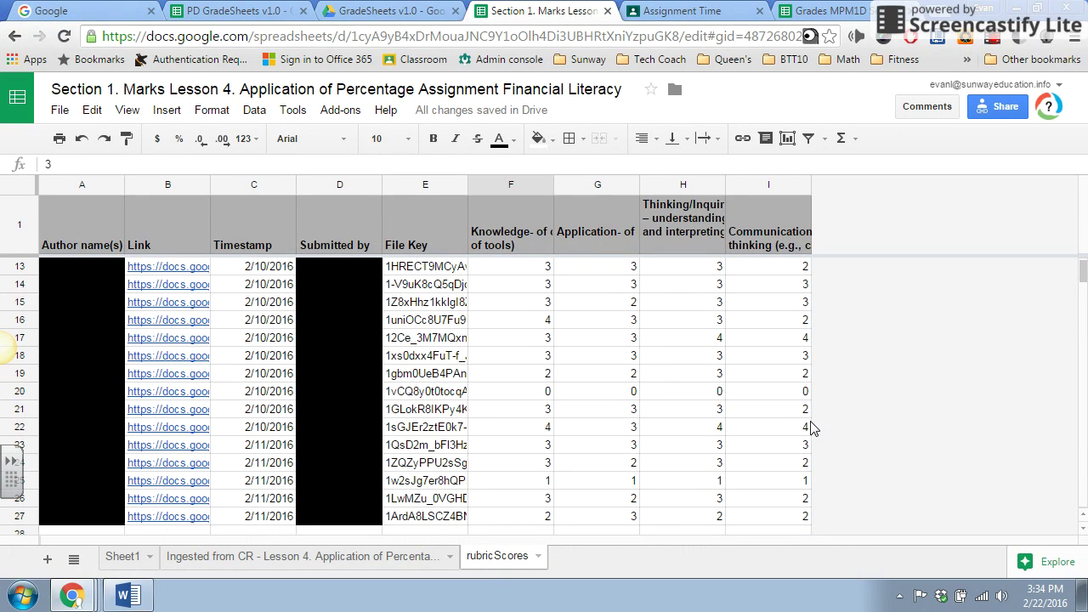
{"action": "left_click", "coordinate": [782, 524], "text": "shift"}
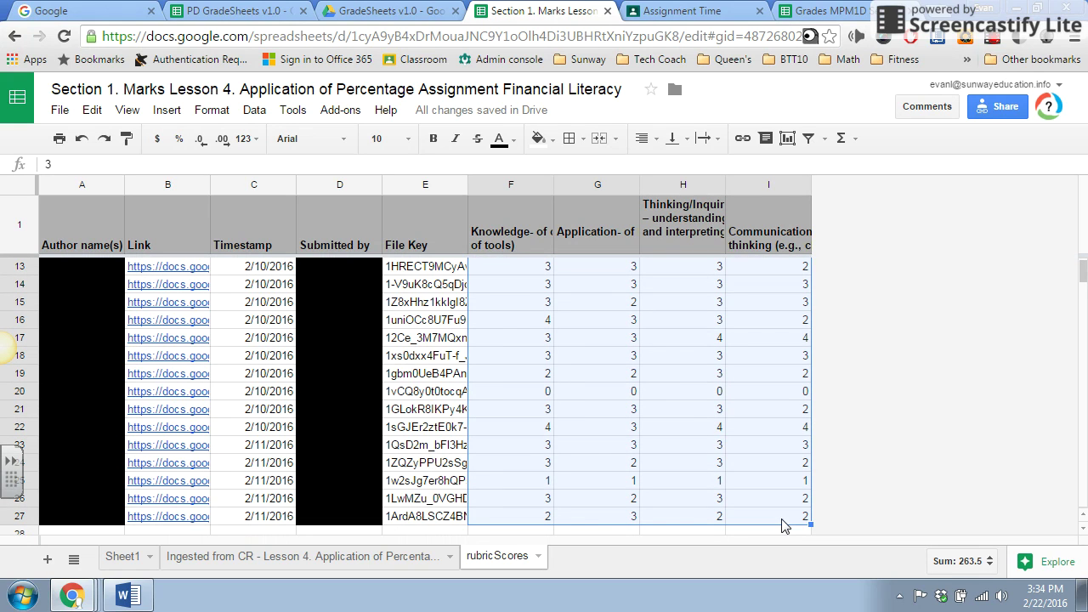
{"action": "left_click", "coordinate": [192, 10]}
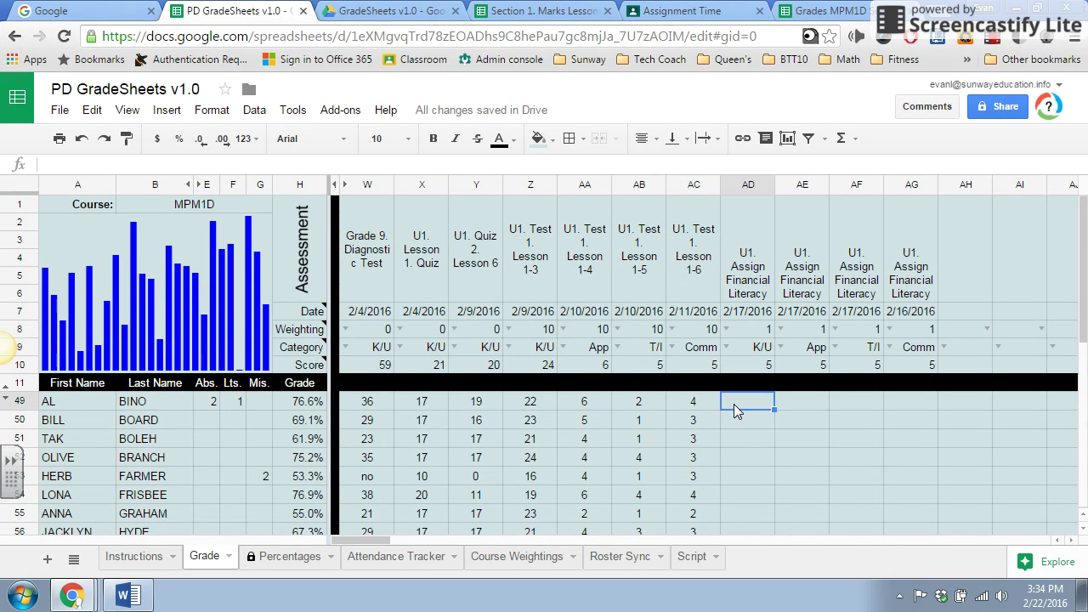
{"action": "key", "text": "ctrl+v"}
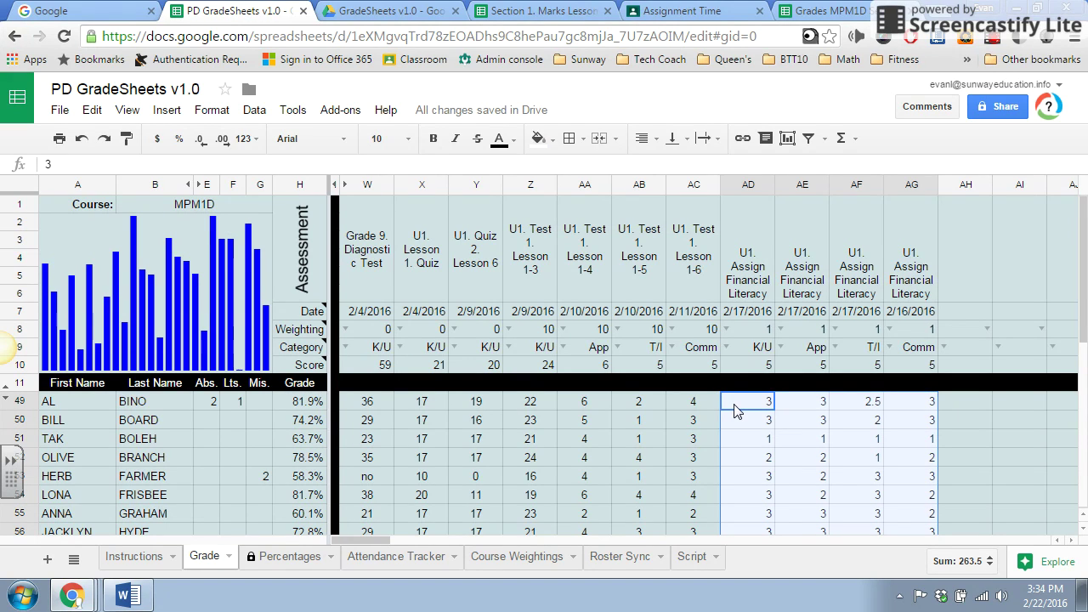
Review the source rubric scores and the ingested Classroom sheet, and return to the Grade sheet in PD GradeSheets
{"action": "left_click", "coordinate": [579, 9]}
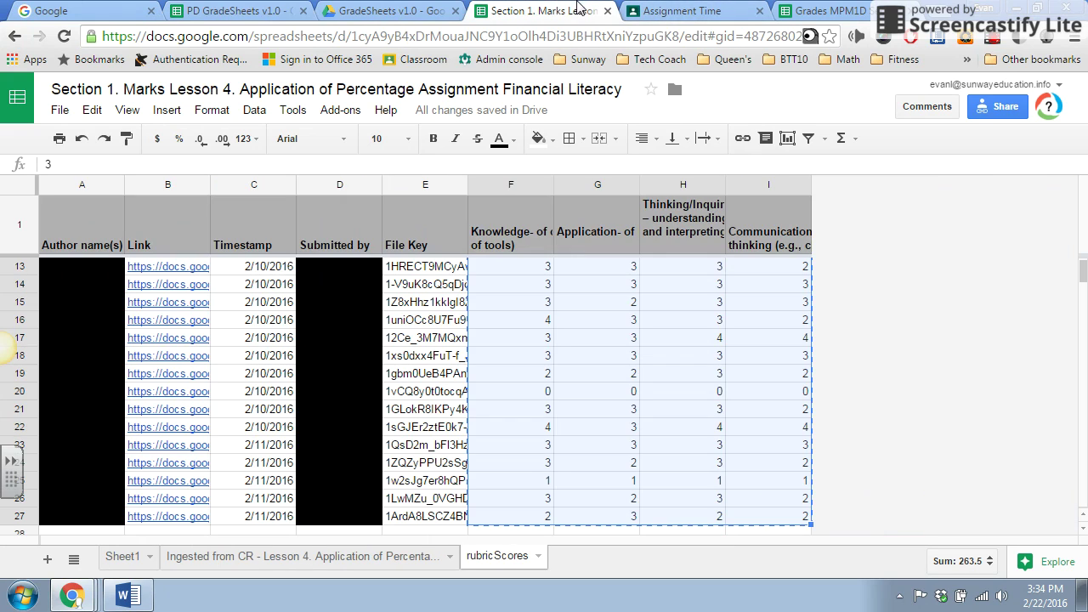
{"action": "scroll", "coordinate": [340, 459], "scroll_direction": "up", "scroll_amount": 3}
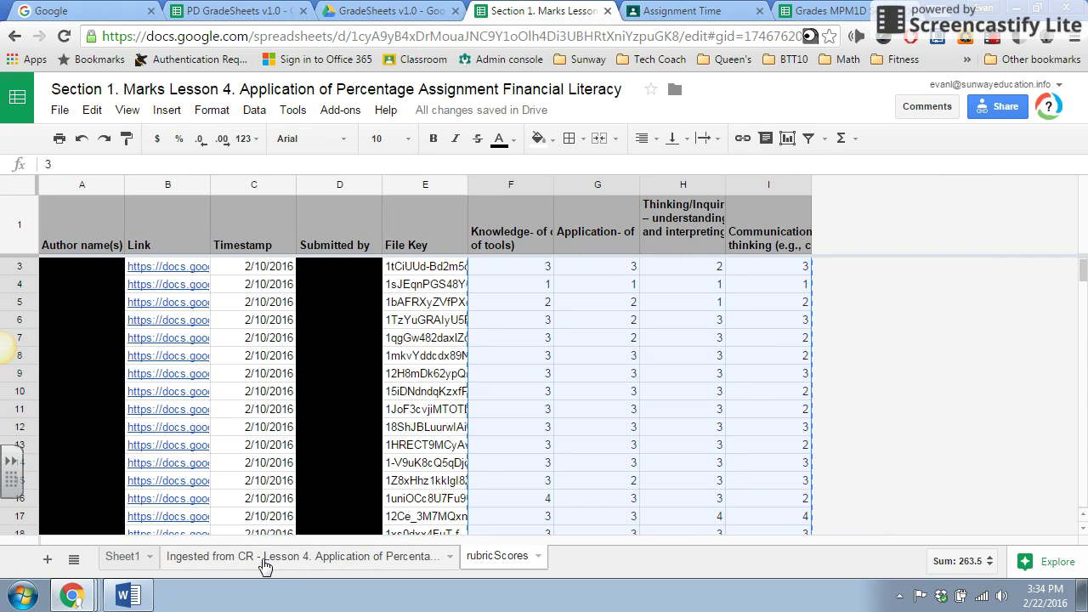
{"action": "left_click", "coordinate": [267, 559]}
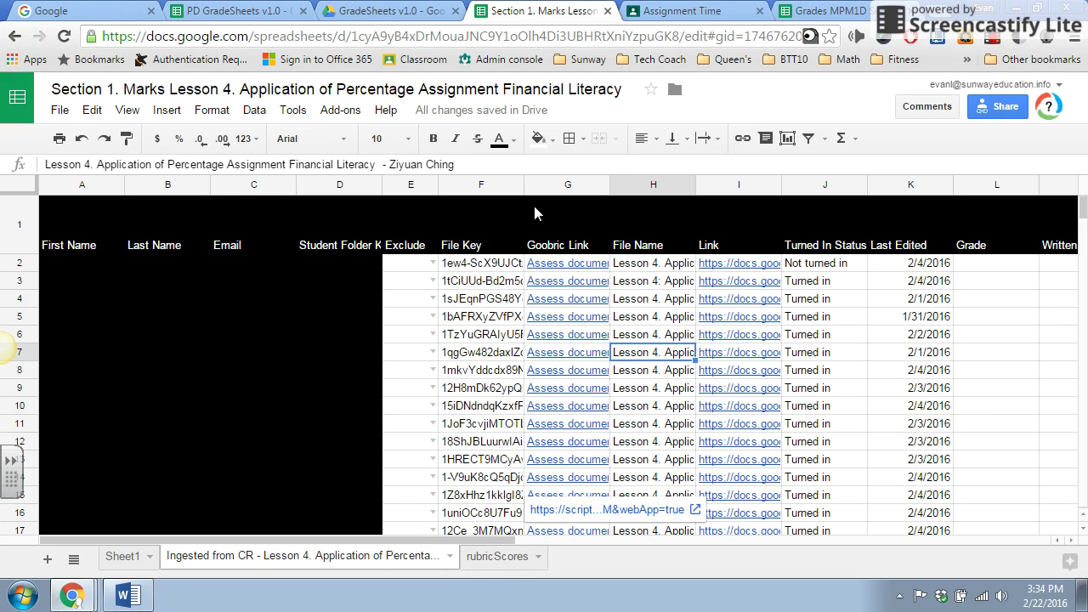
{"action": "left_click", "coordinate": [270, 10]}
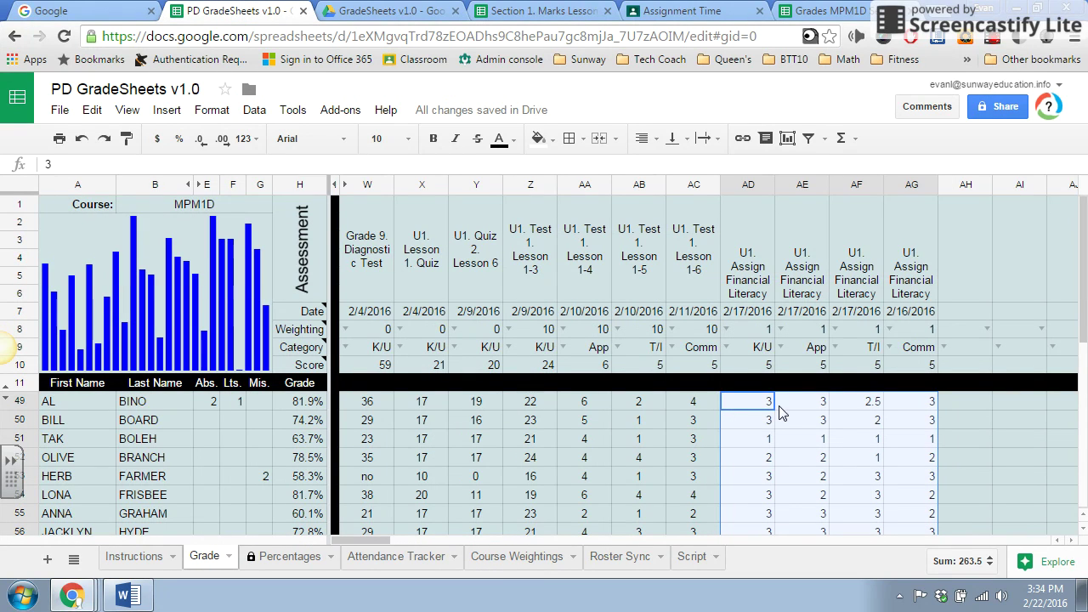
Undo the paste of the rubric scores in the Grade sheet and select cell AD49 again
{"action": "left_click", "coordinate": [82, 138]}
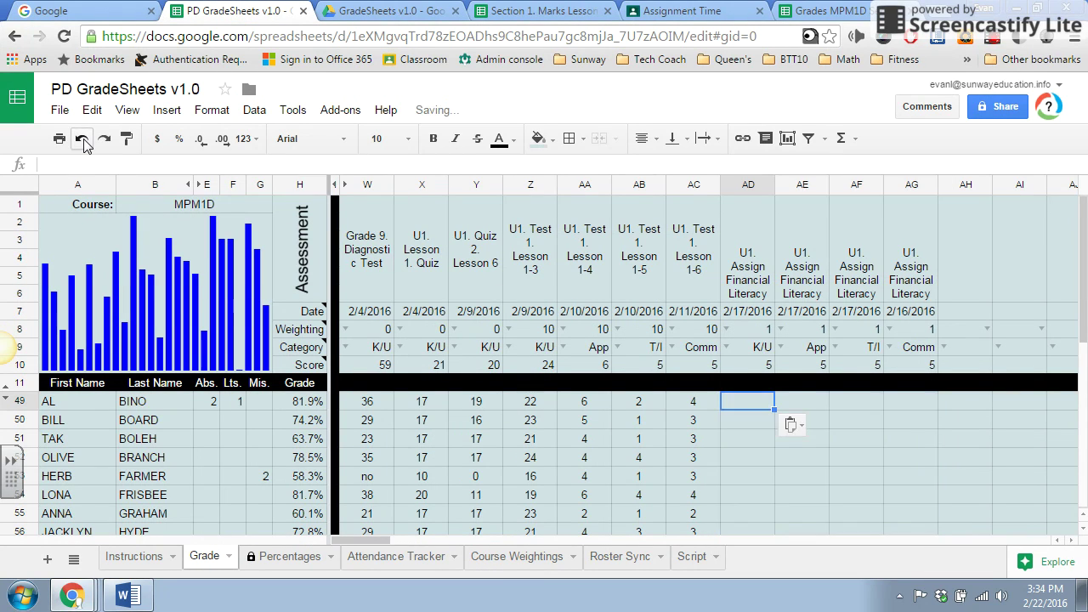
{"action": "left_click", "coordinate": [821, 453]}
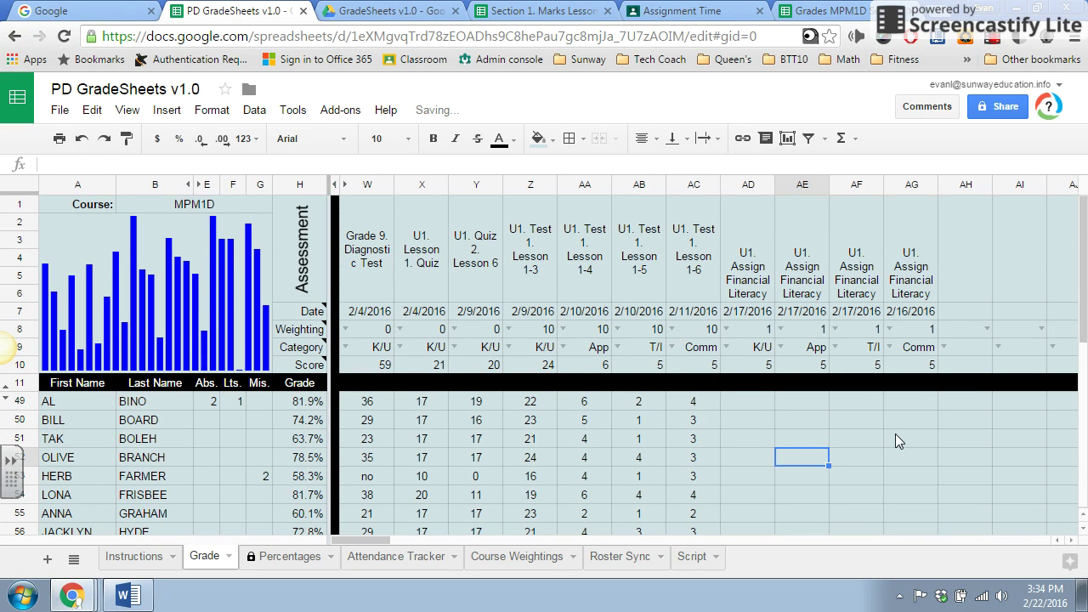
{"action": "scroll", "coordinate": [895, 433], "scroll_direction": "down", "scroll_amount": 3}
{"action": "scroll", "coordinate": [900, 447], "scroll_direction": "up", "scroll_amount": 3}
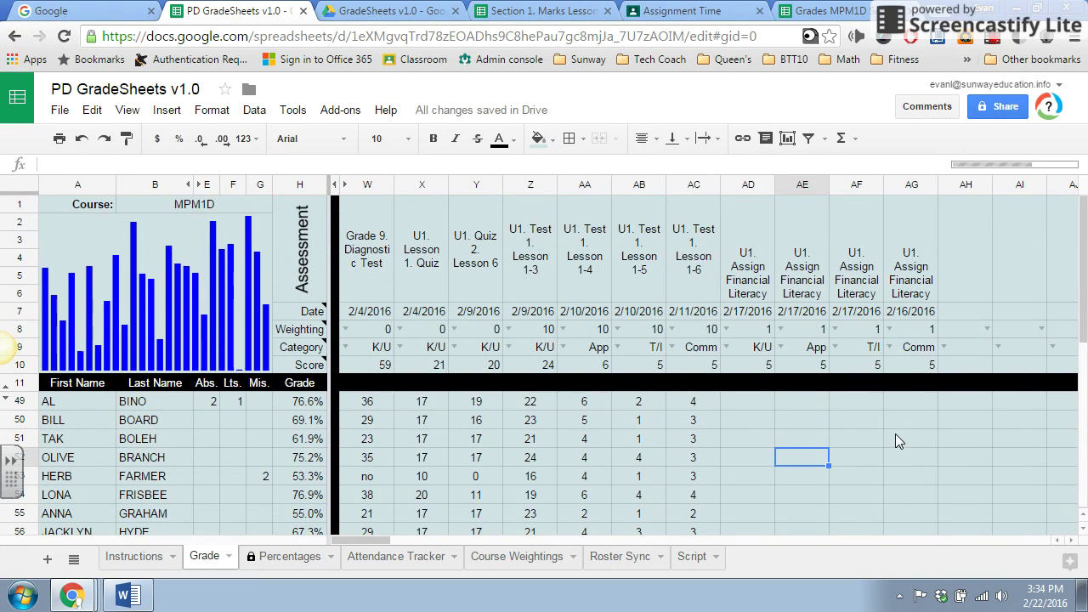
{"action": "left_click", "coordinate": [747, 402]}
Review the source marks on the rubricScores sheet of the Section 1 marks spreadsheet and return to PD GradeSheets
{"action": "left_click", "coordinate": [544, 11]}
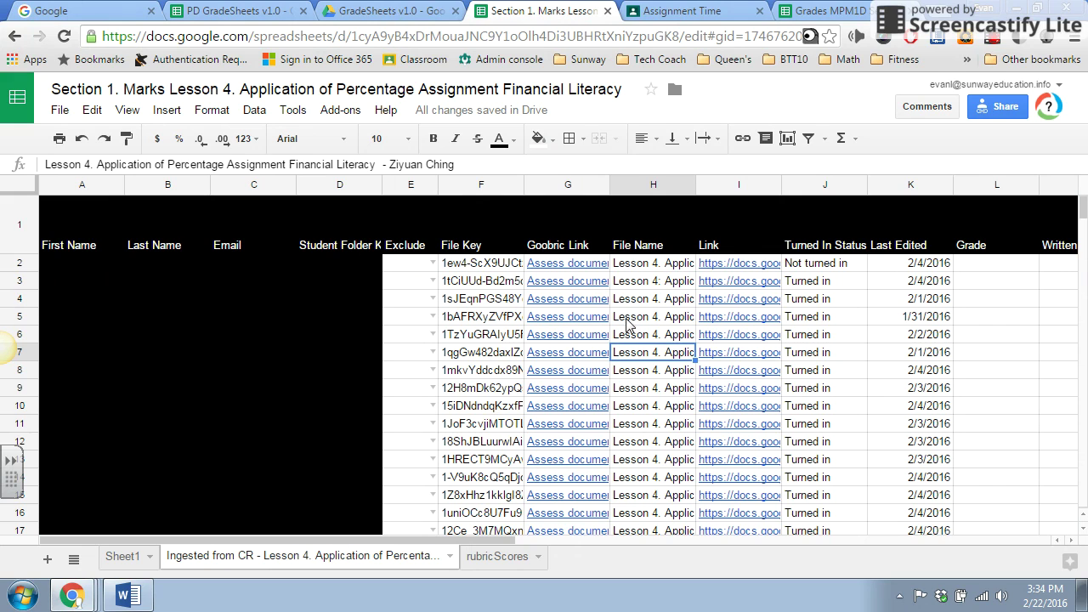
{"action": "left_click", "coordinate": [496, 568]}
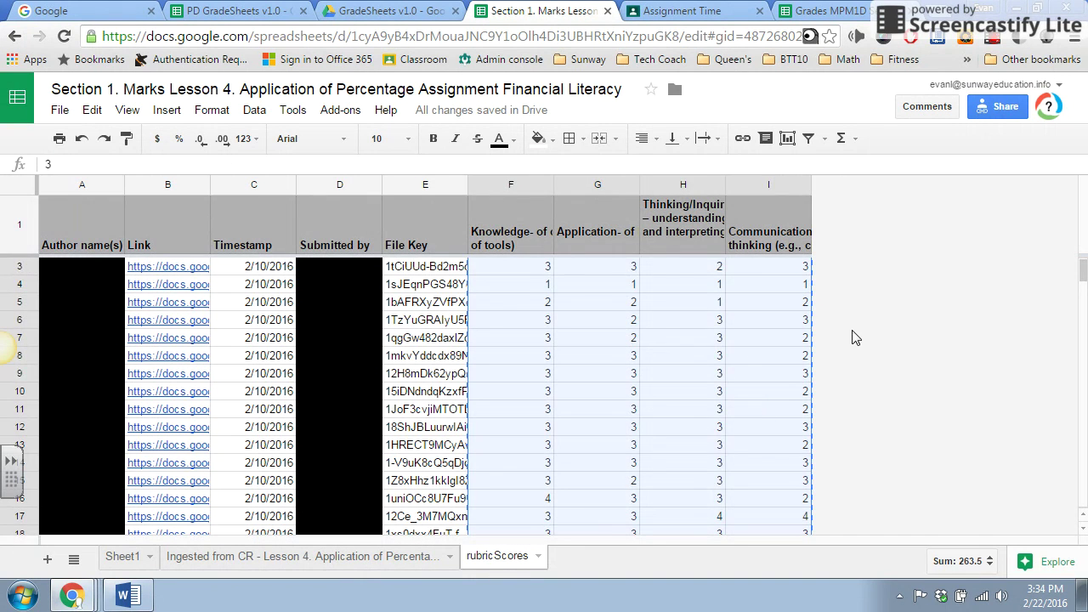
{"action": "left_click", "coordinate": [621, 357]}
{"action": "left_click", "coordinate": [507, 270]}
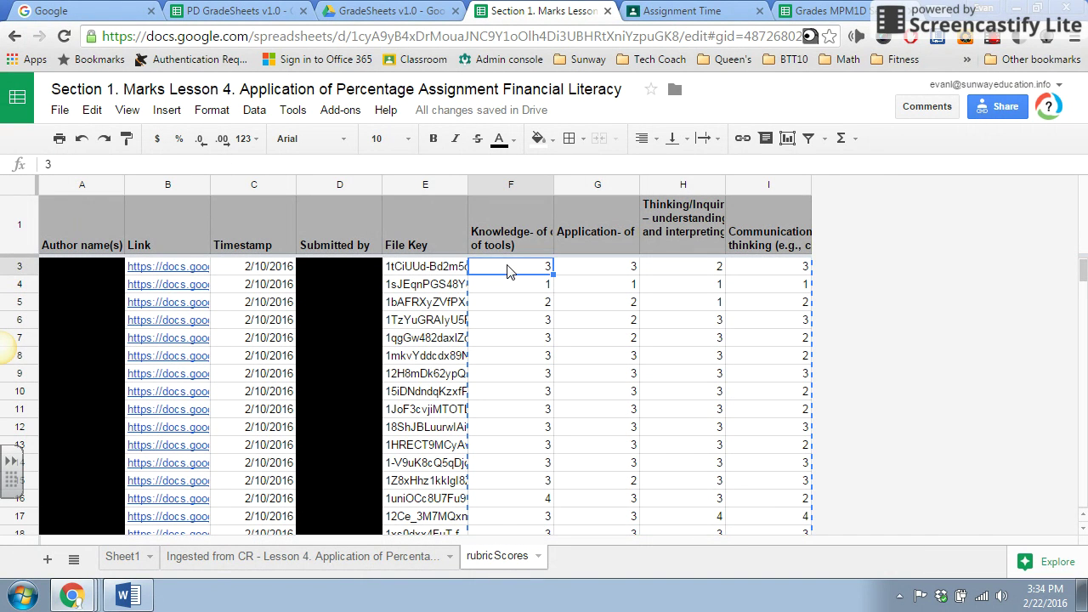
{"action": "left_click", "coordinate": [653, 327]}
{"action": "left_click", "coordinate": [241, 10]}
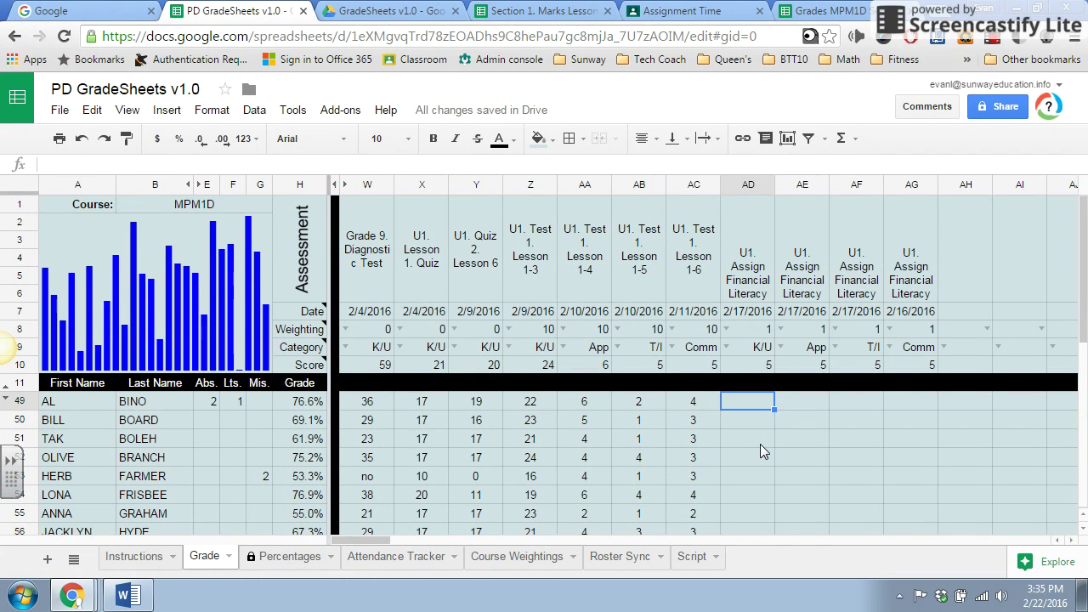
Look through the student marks in the Grades MPM1D Section 02 spreadsheet and return to cell AD49 of the Grade sheet
{"action": "left_click", "coordinate": [824, 10]}
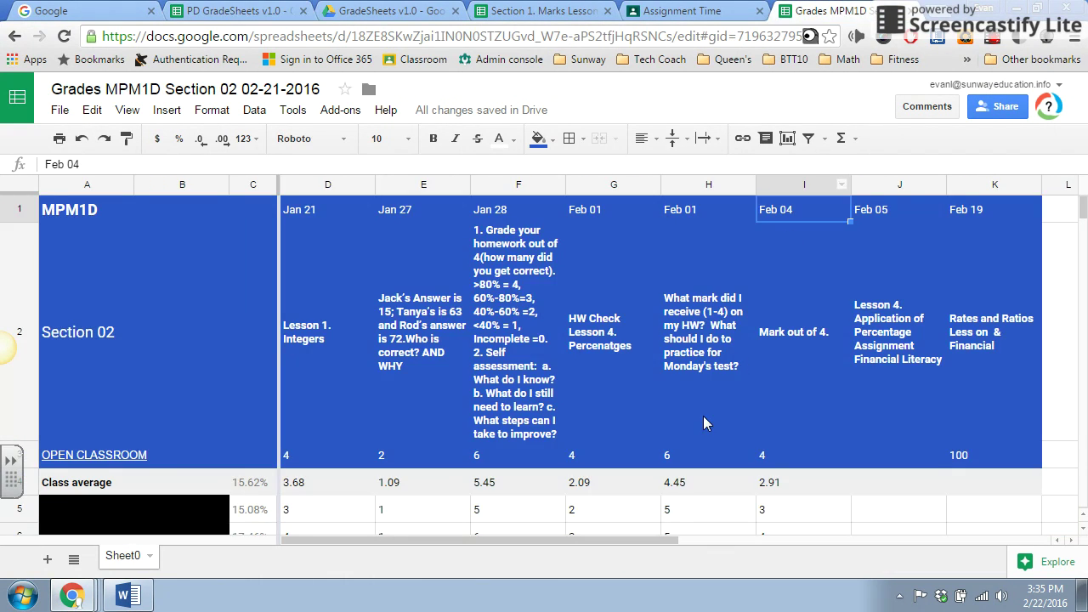
{"action": "scroll", "coordinate": [705, 421], "scroll_direction": "down", "scroll_amount": 3}
{"action": "left_click", "coordinate": [430, 393]}
{"action": "scroll", "coordinate": [430, 394], "scroll_direction": "up", "scroll_amount": 5}
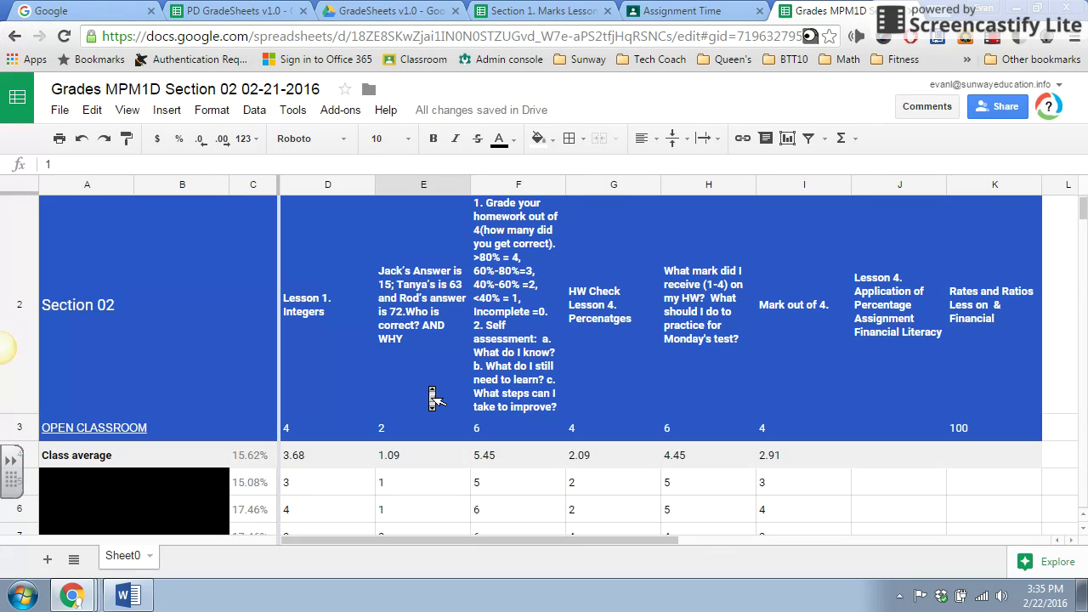
{"action": "scroll", "coordinate": [429, 394], "scroll_direction": "down", "scroll_amount": 5}
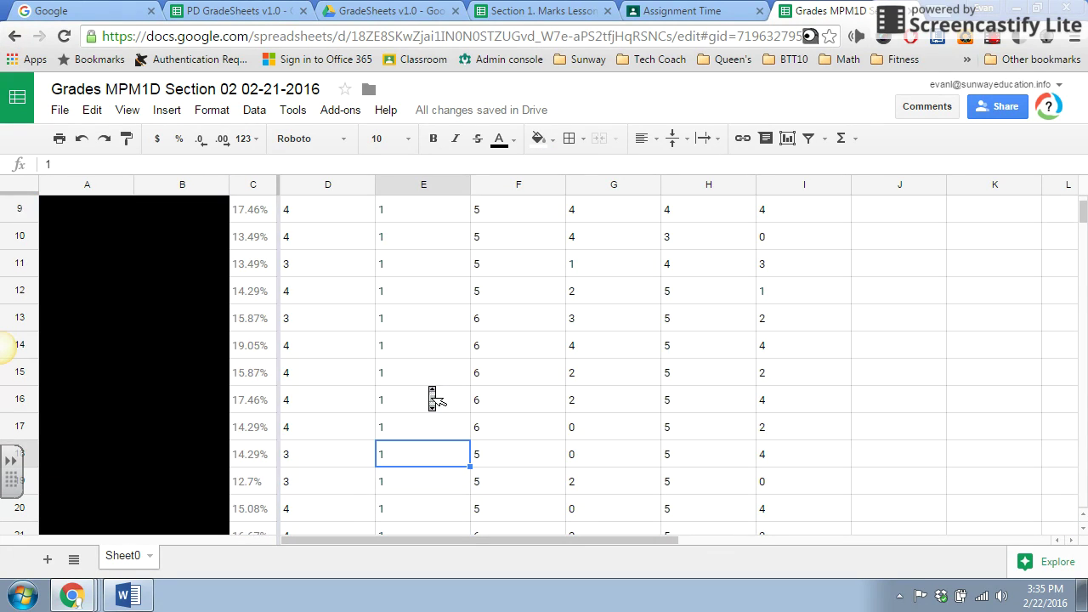
{"action": "left_click", "coordinate": [234, 8]}
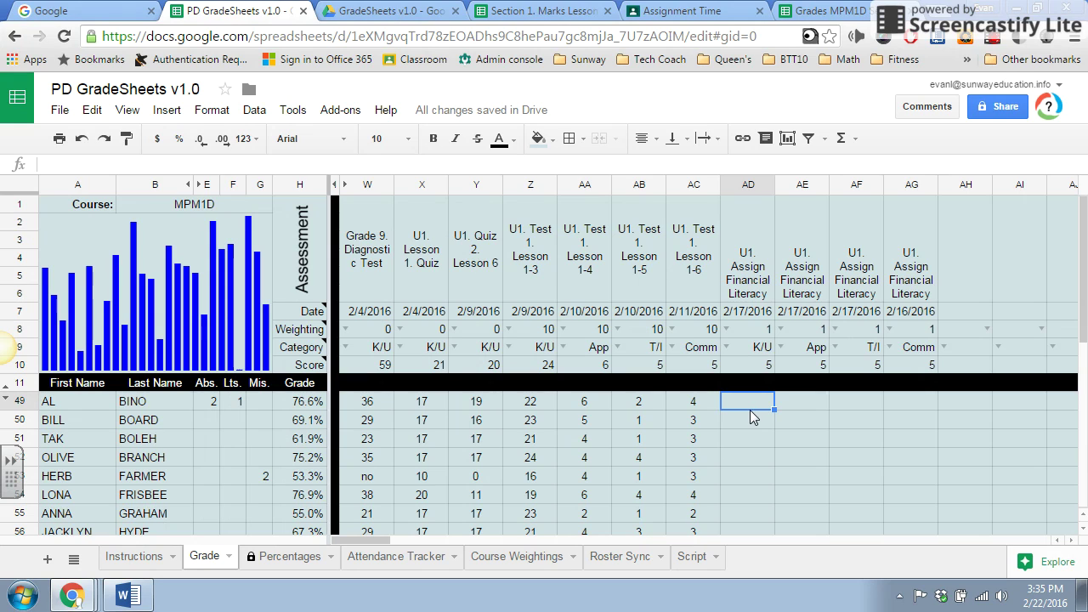
{"action": "left_click", "coordinate": [753, 457]}
{"action": "left_click", "coordinate": [747, 403]}
Switch to the Section 1 marks spreadsheet and select the rubric scores in F3:I27 of the rubricScores sheet
{"action": "left_click", "coordinate": [543, 10]}
{"action": "left_click", "coordinate": [646, 393]}
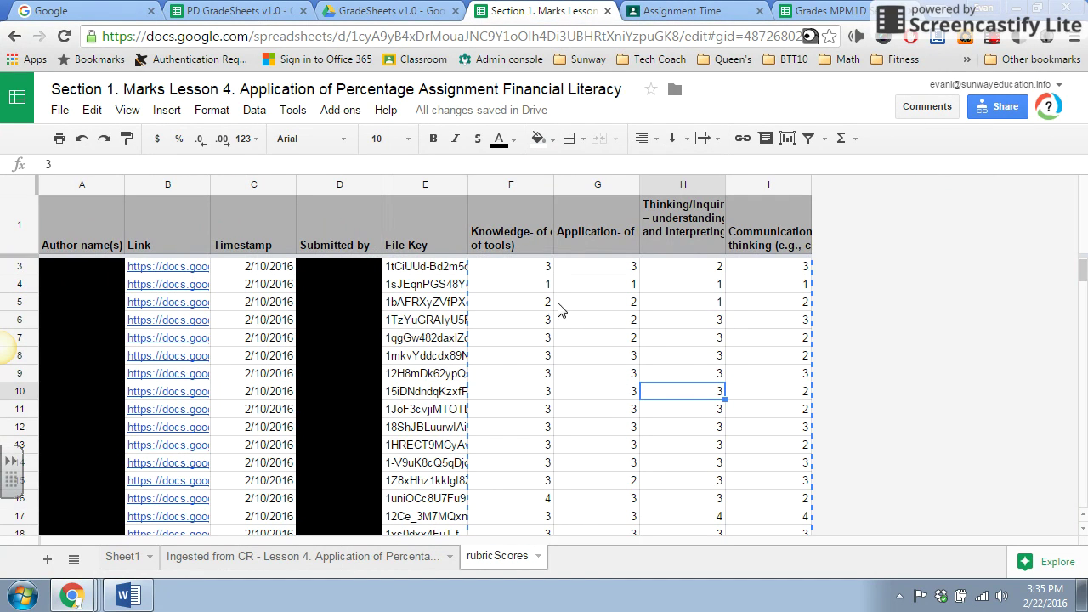
{"action": "left_click", "coordinate": [508, 272]}
{"action": "scroll", "coordinate": [768, 379], "scroll_direction": "down", "scroll_amount": 6}
{"action": "left_click", "coordinate": [777, 392], "text": "shift"}
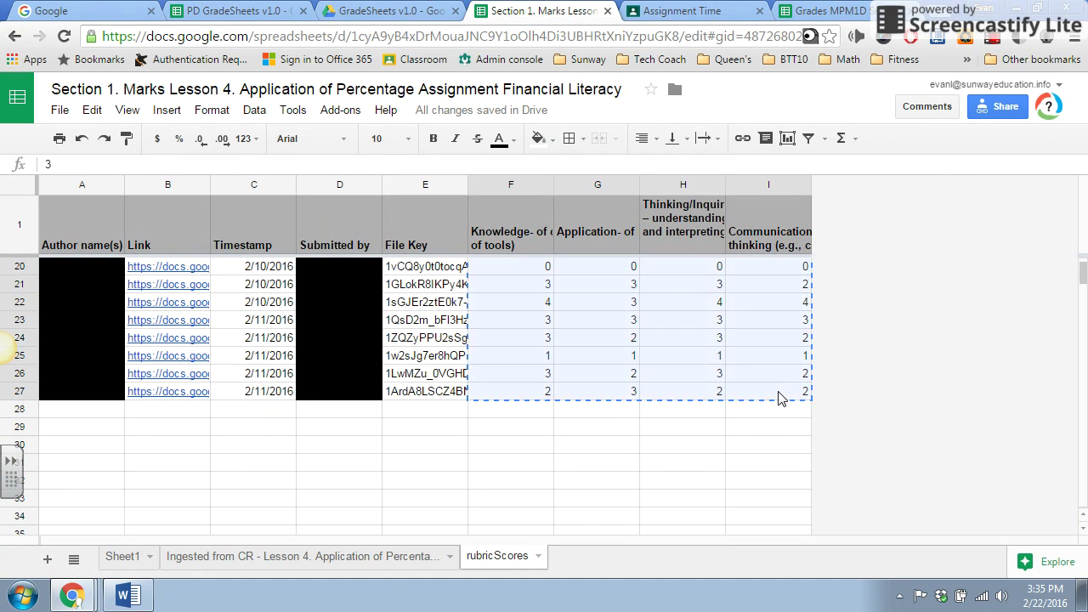
{"action": "scroll", "coordinate": [715, 340], "scroll_direction": "up", "scroll_amount": 6}
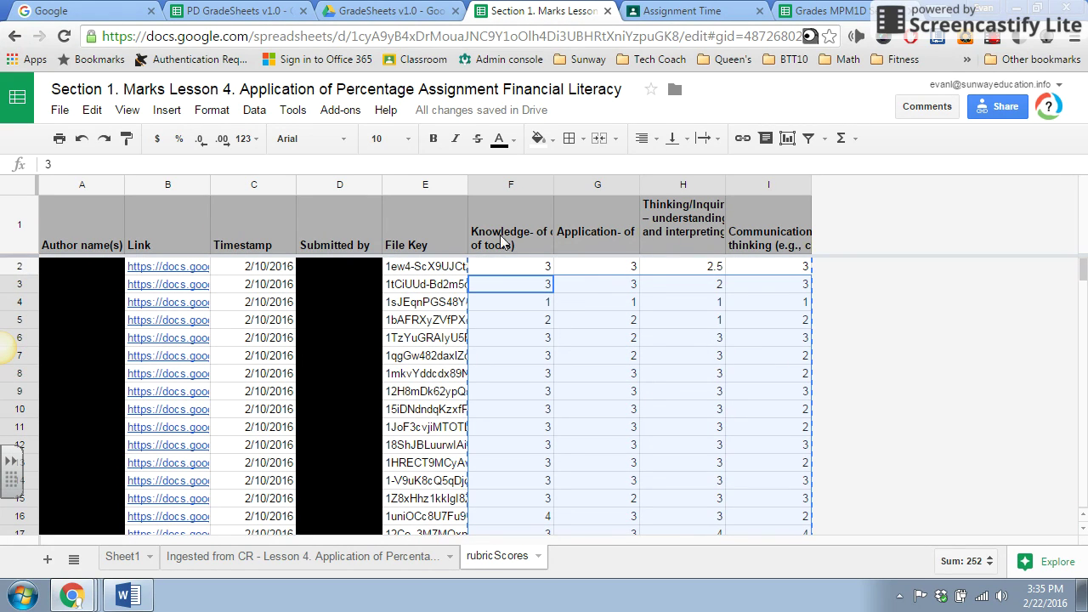
Show the spreadsheet's named ranges and open the IngestedMarks range for editing to review its cells
{"action": "left_click", "coordinate": [242, 118]}
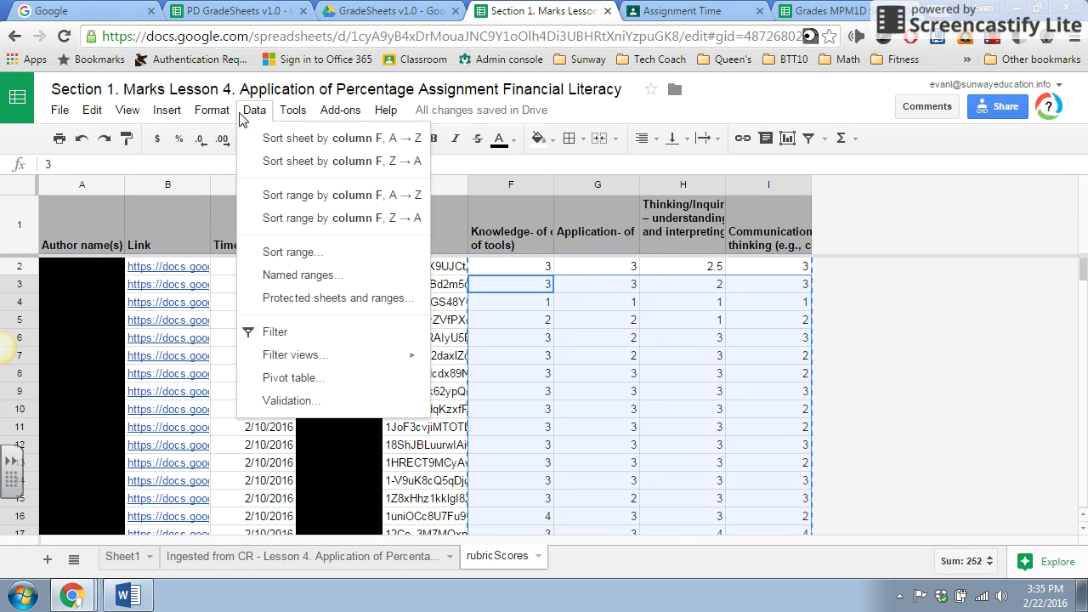
{"action": "left_click", "coordinate": [297, 277]}
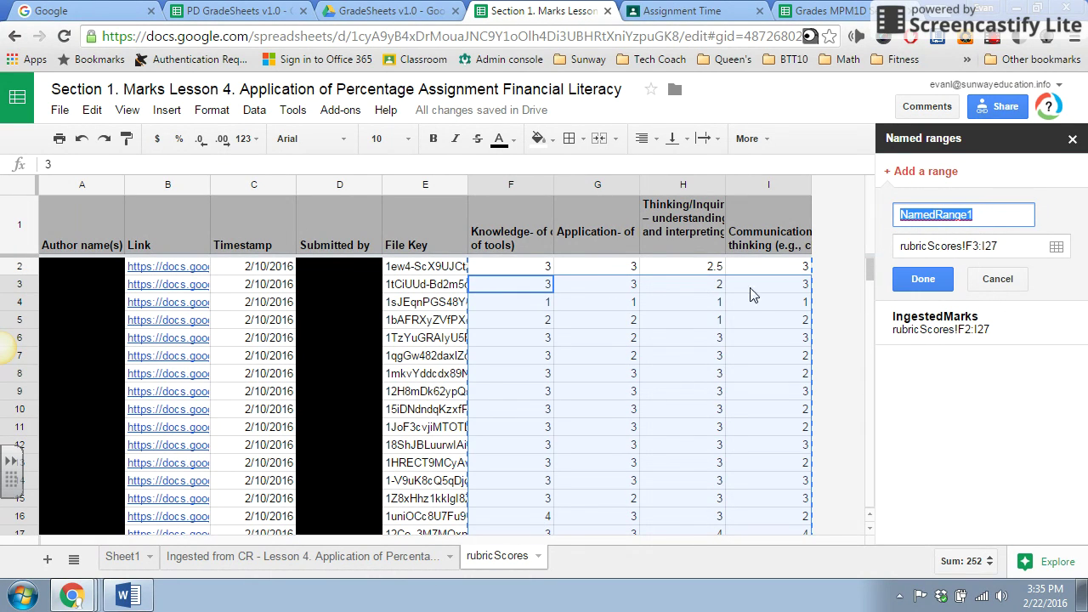
{"action": "left_click", "coordinate": [942, 334]}
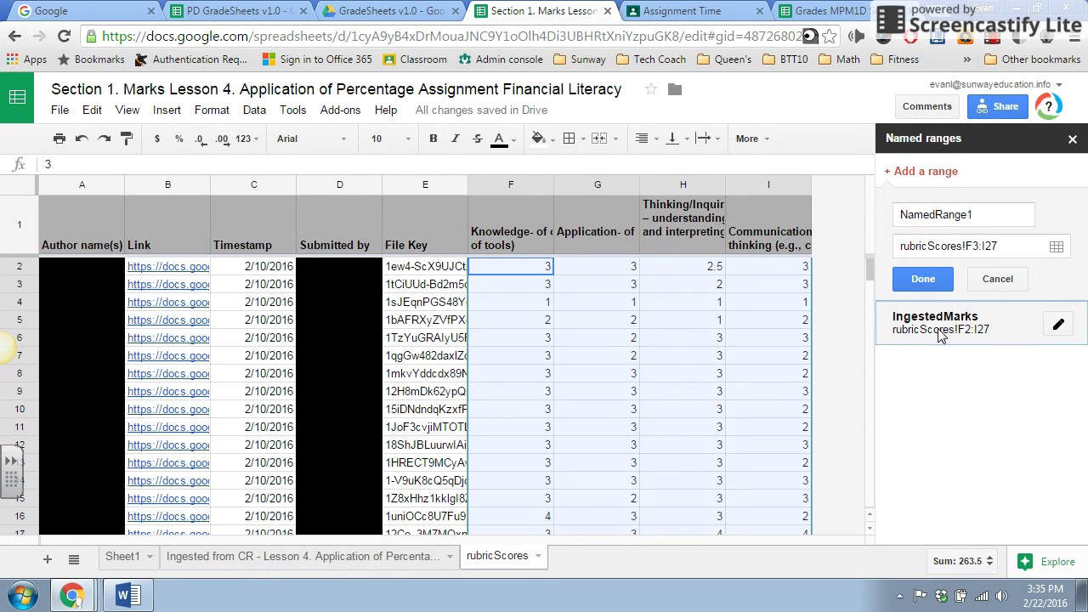
{"action": "left_click", "coordinate": [1059, 327]}
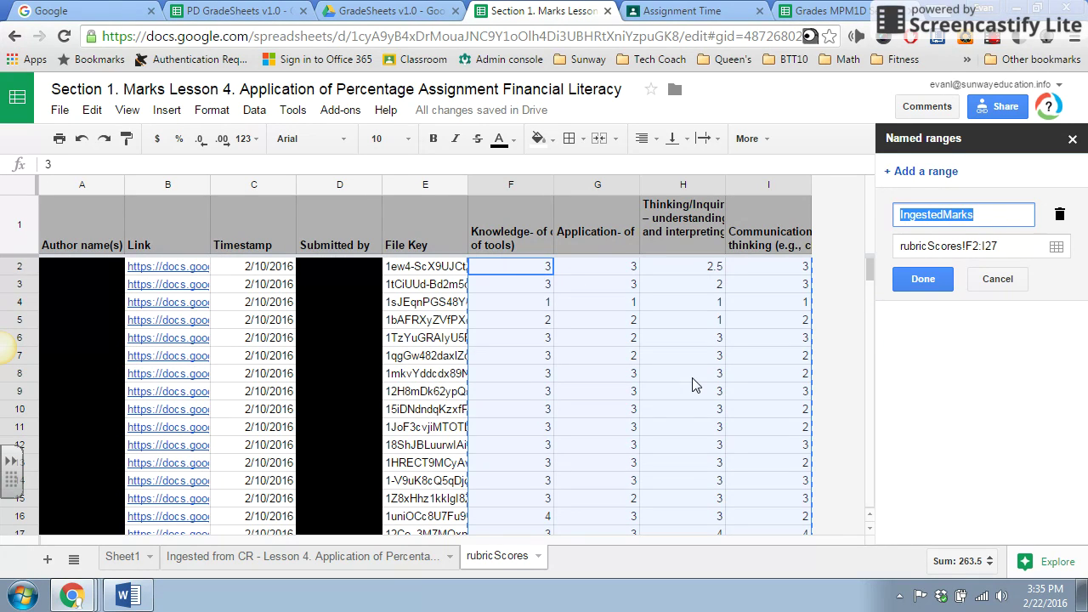
{"action": "scroll", "coordinate": [693, 384], "scroll_direction": "down", "scroll_amount": 2}
{"action": "scroll", "coordinate": [693, 385], "scroll_direction": "up", "scroll_amount": 2}
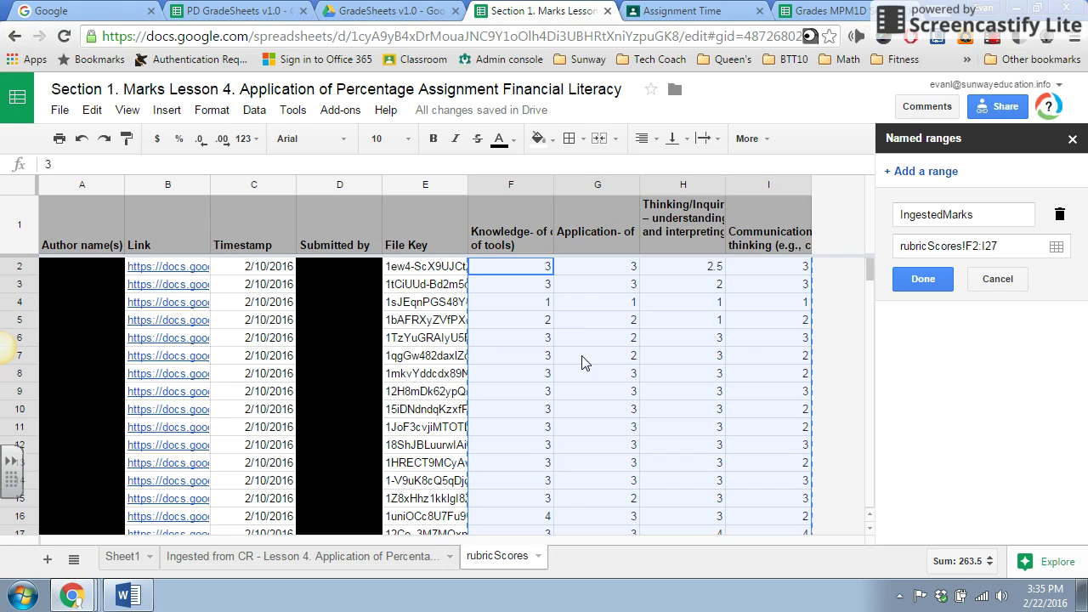
Start an IMPORTRANGE formula in cell AD49 of the Grade sheet in PD GradeSheets, with an opening quotation mark
{"action": "key", "text": "ctrl+2"}
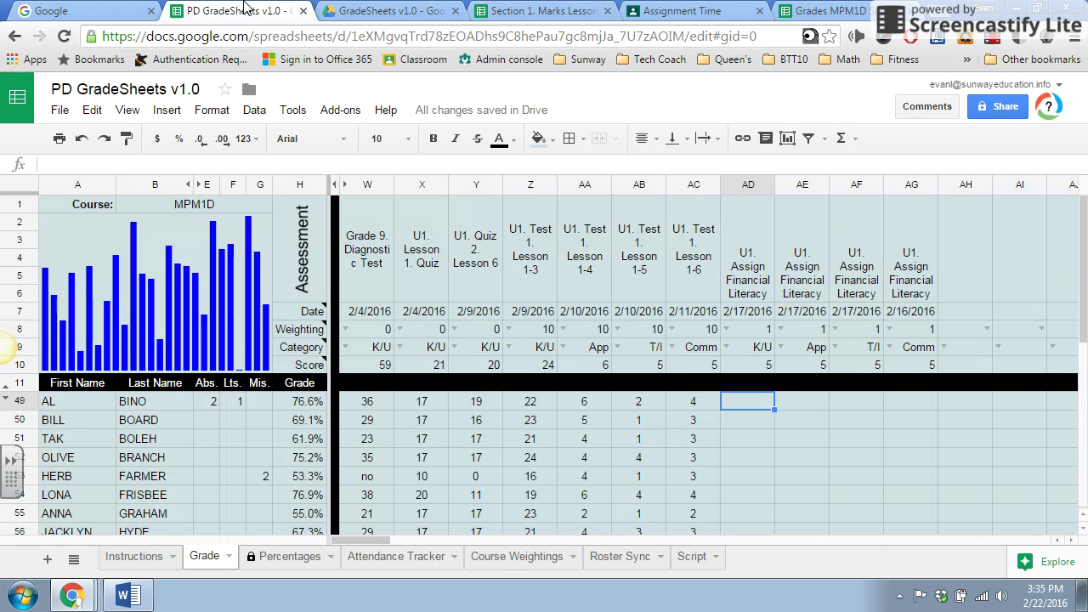
{"action": "type", "text": "="}
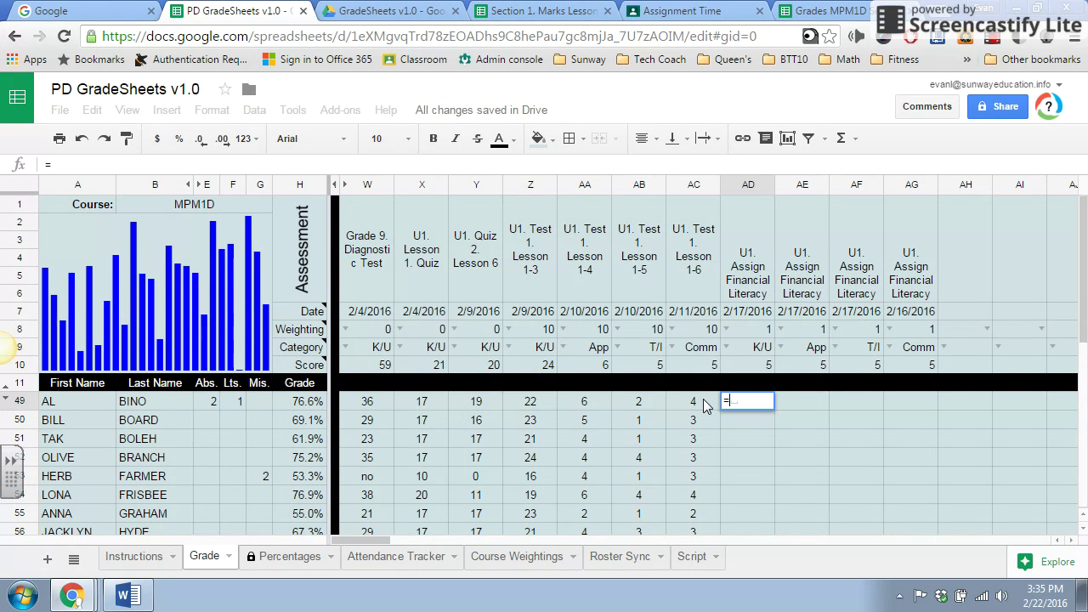
{"action": "type", "text": "im"}
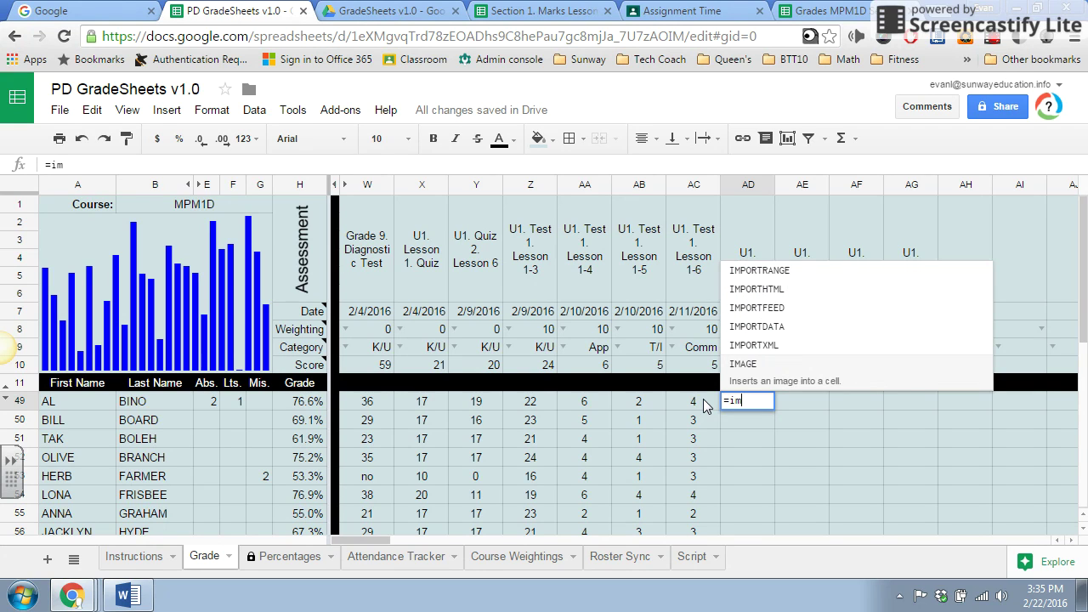
{"action": "type", "text": "p"}
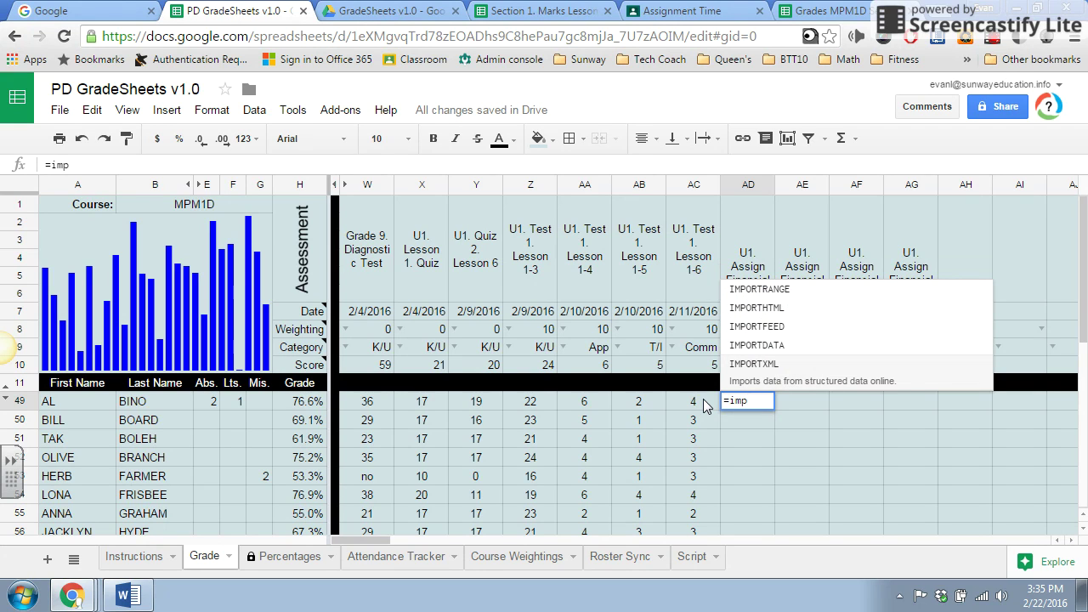
{"action": "left_click", "coordinate": [760, 289]}
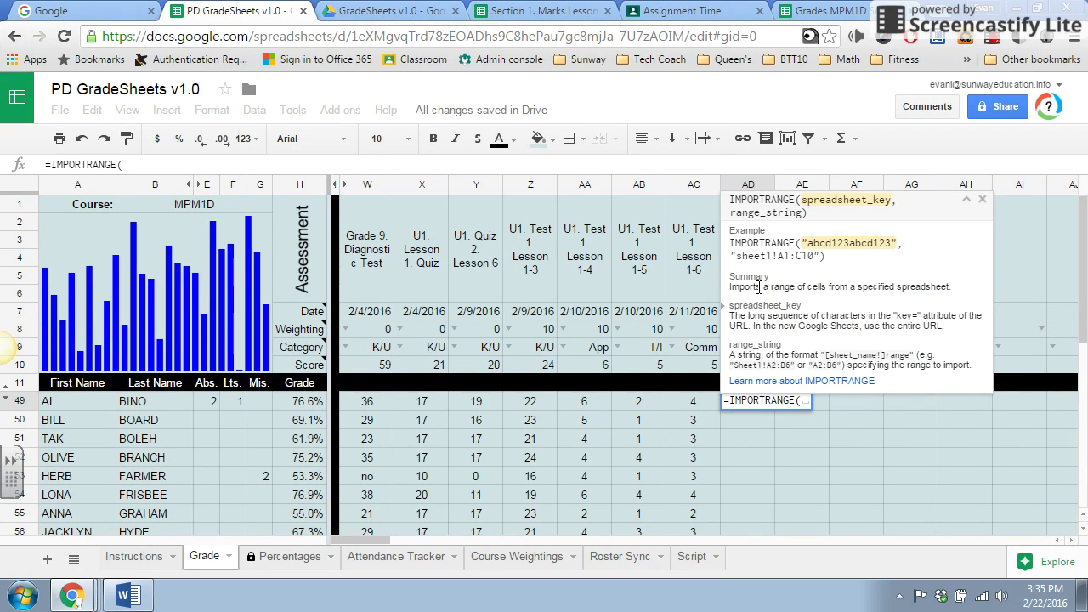
{"action": "type", "text": "\""}
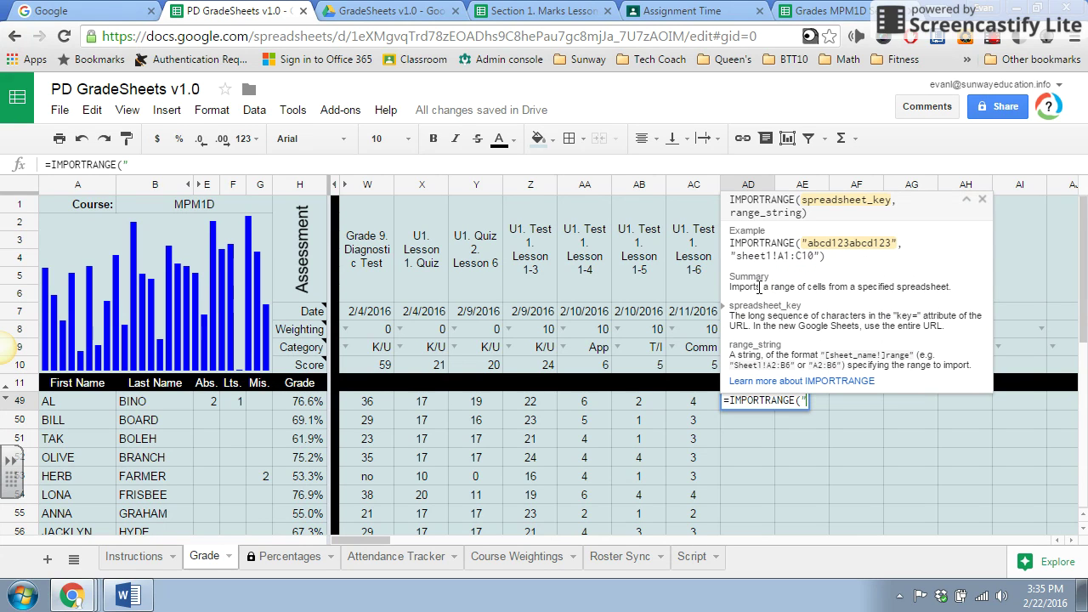
Copy the URL of the Section 1 marks spreadsheet into the IMPORTRANGE formula as its quoted first argument, followed by a comma
{"action": "left_click", "coordinate": [854, 10]}
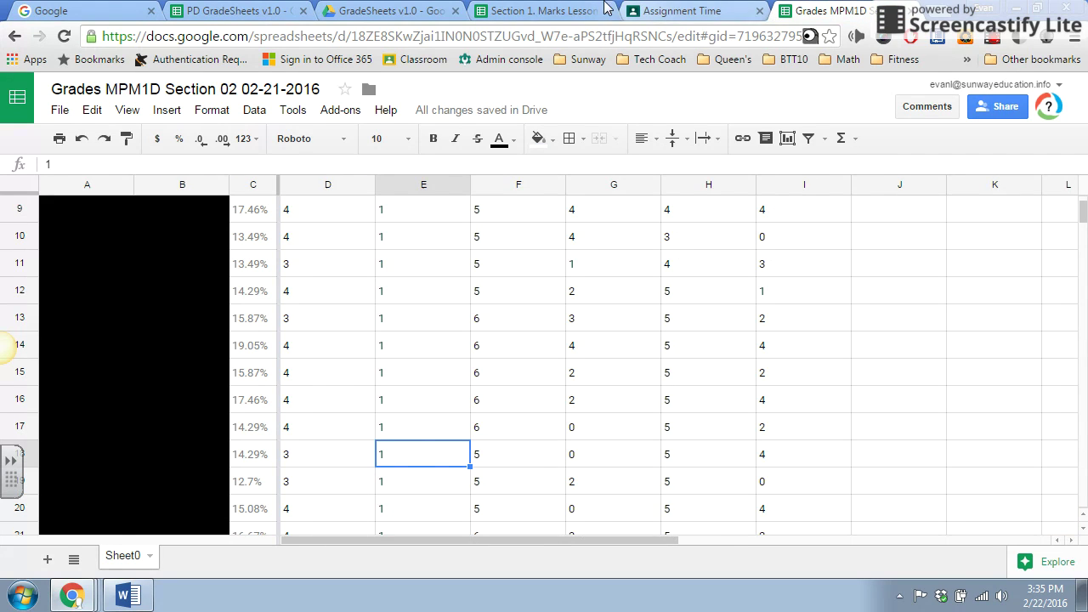
{"action": "left_click", "coordinate": [544, 10]}
{"action": "left_click", "coordinate": [549, 36]}
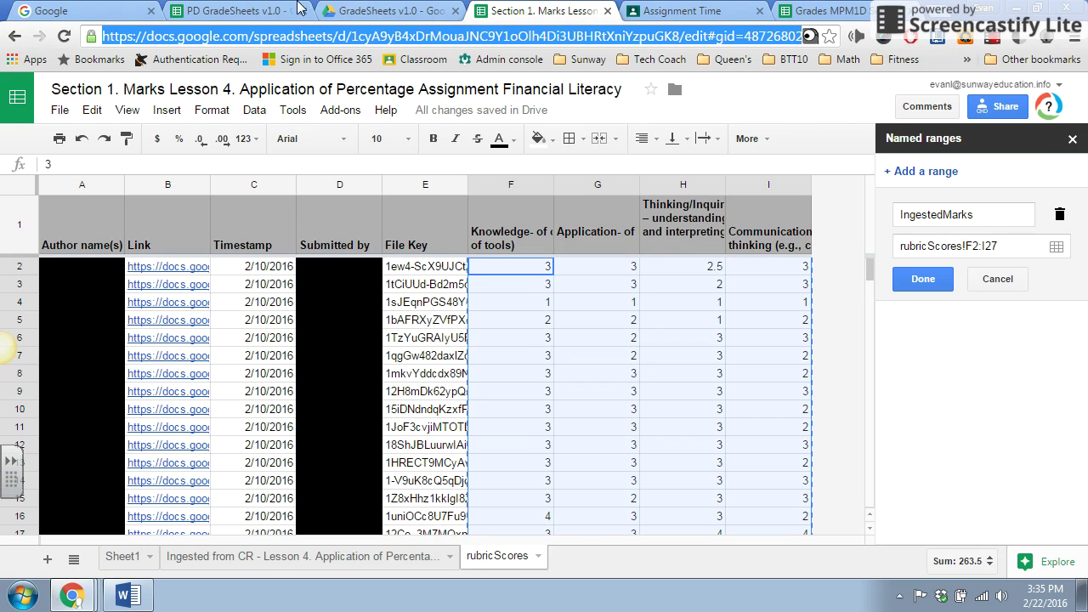
{"action": "left_click", "coordinate": [220, 10]}
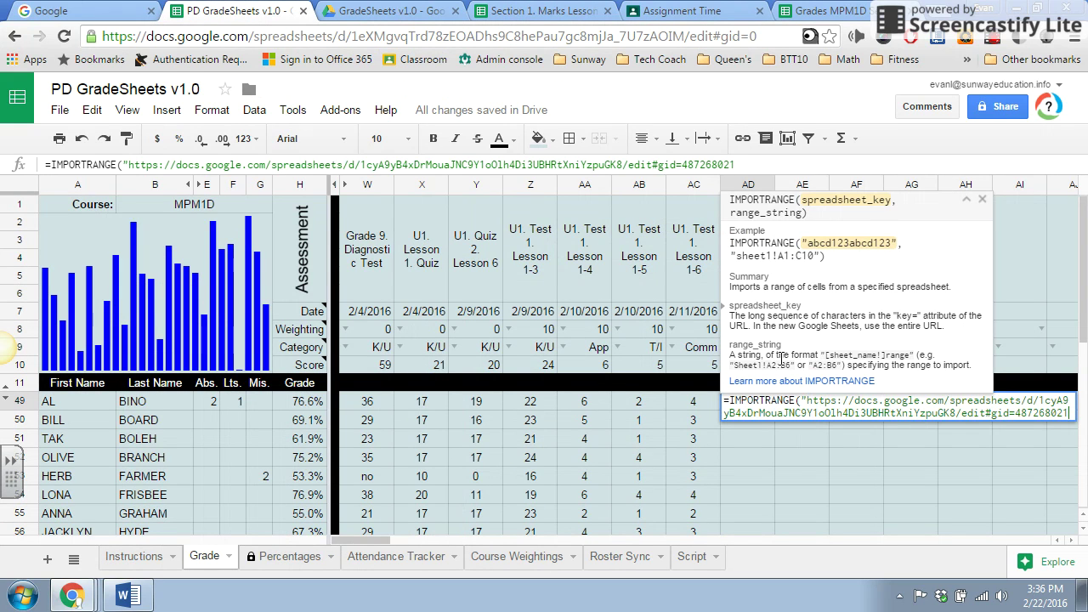
{"action": "type", "text": "\""}
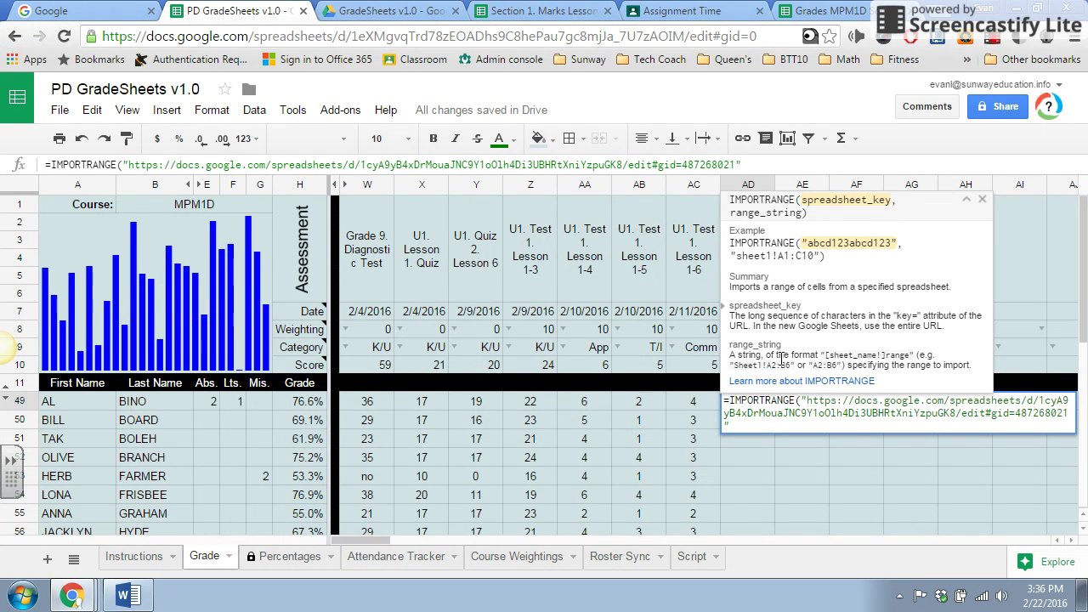
{"action": "type", "text": ","}
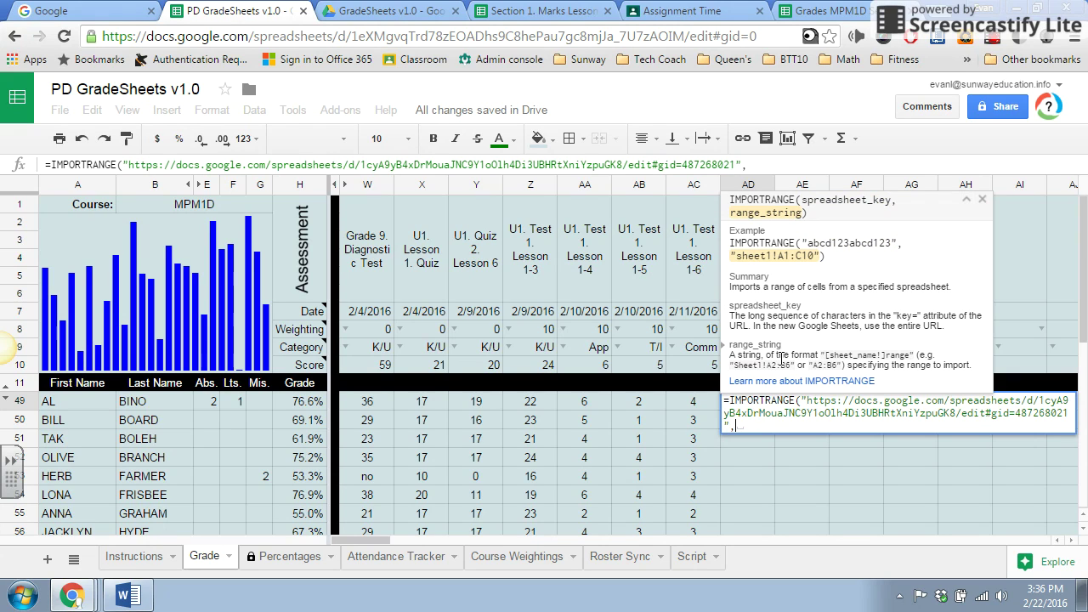
Copy the IngestedMarks reference rubricScores!F2:I27 into the IMPORTRANGE formula as its quoted range argument and enter the formula
{"action": "type", "text": "\""}
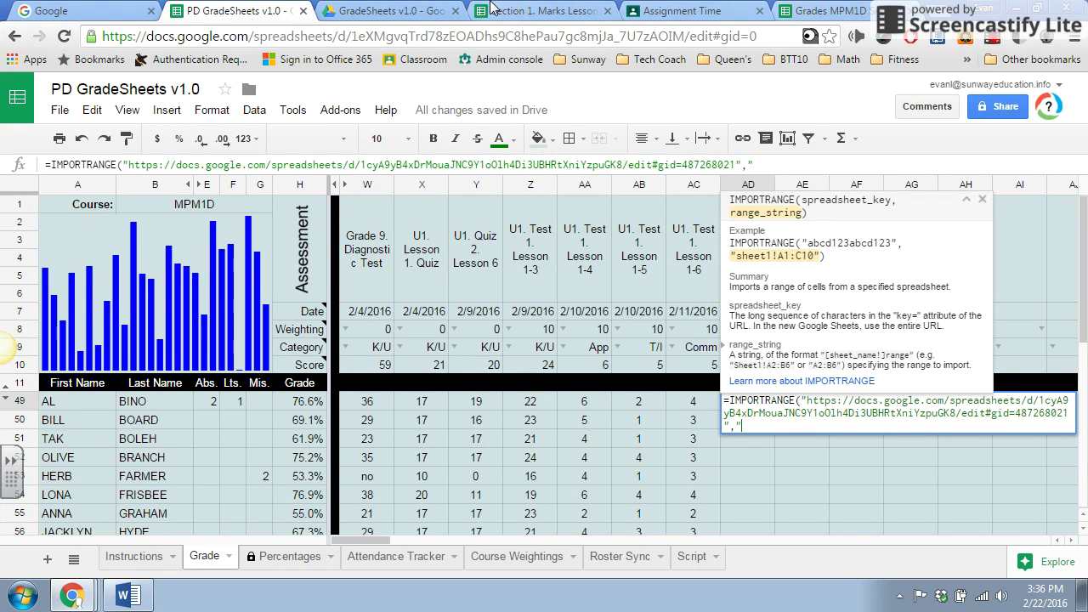
{"action": "left_click", "coordinate": [536, 10]}
{"action": "left_click", "coordinate": [1016, 247]}
{"action": "key", "text": "ctrl+c"}
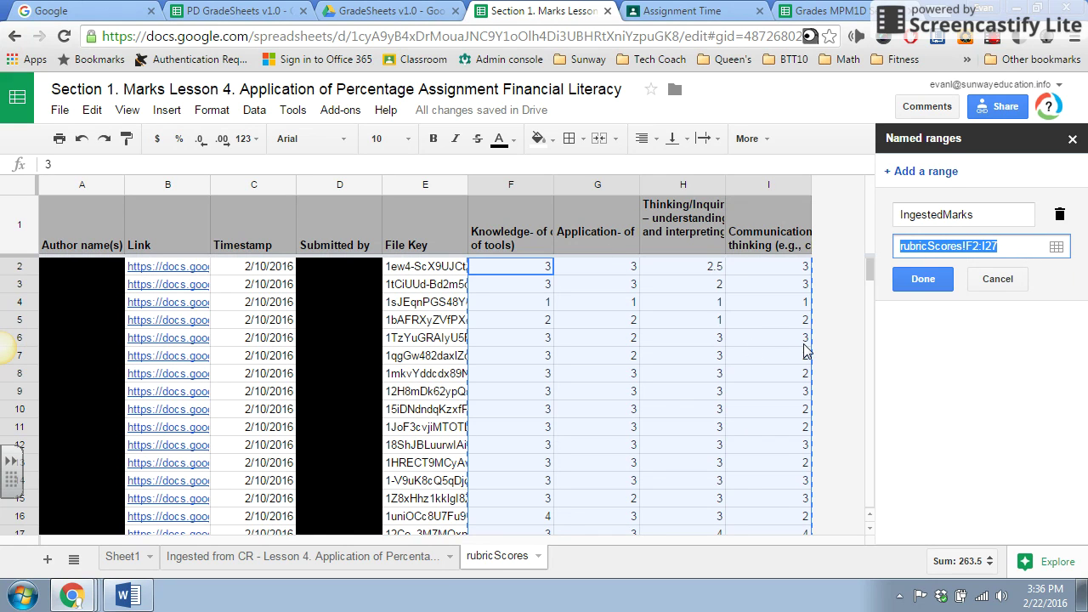
{"action": "key", "text": "ctrl+2"}
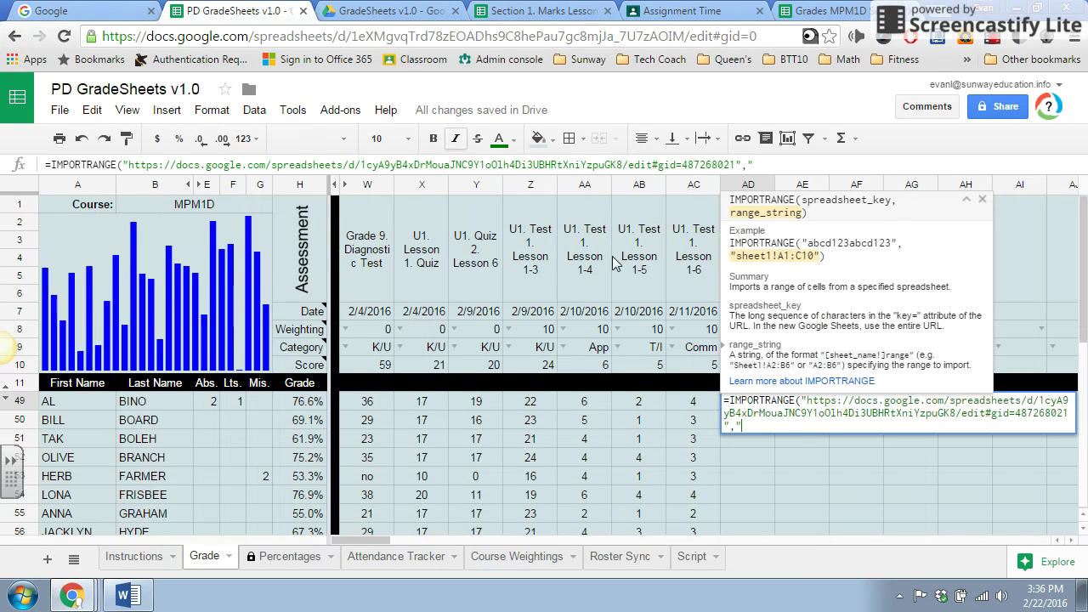
{"action": "key", "text": "ctrl+v"}
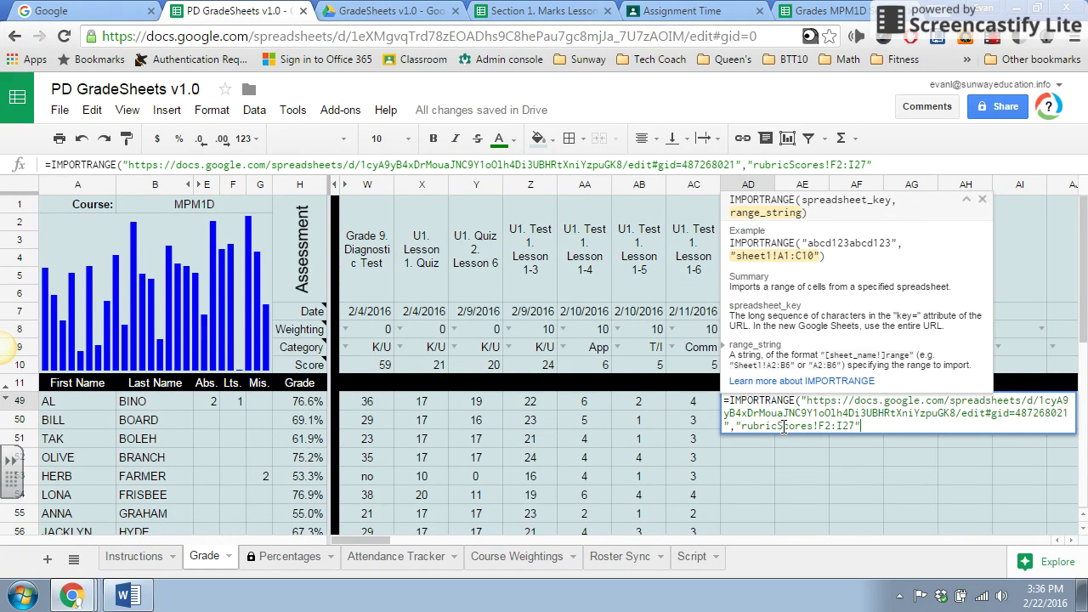
{"action": "key", "text": "Return"}
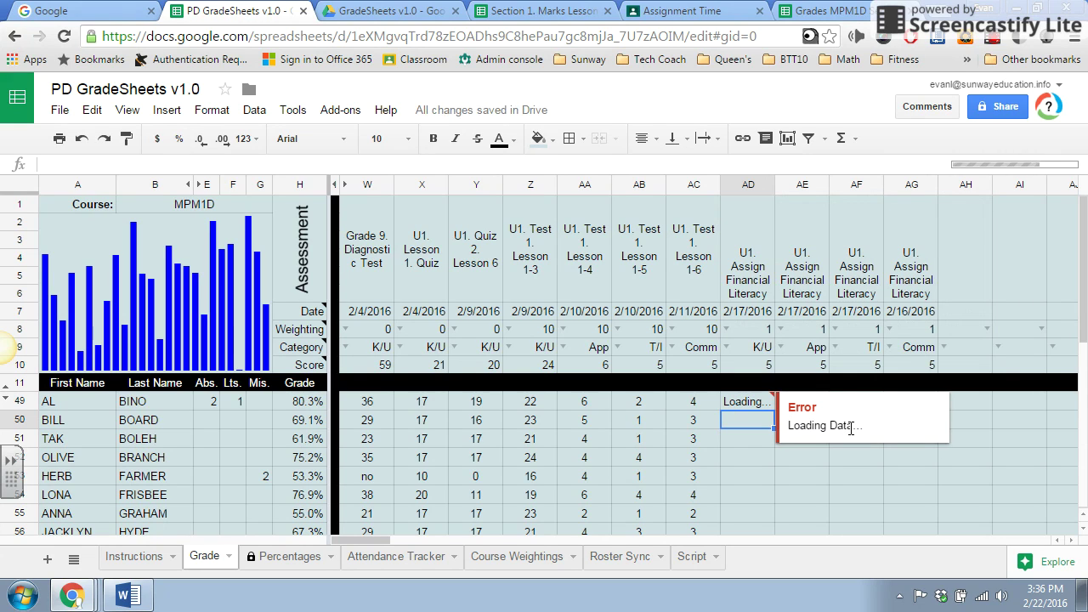
Change the first student's Knowledge score in cell F2 of rubricScores to 4 in the Section 1 marks spreadsheet
{"action": "left_click", "coordinate": [738, 409]}
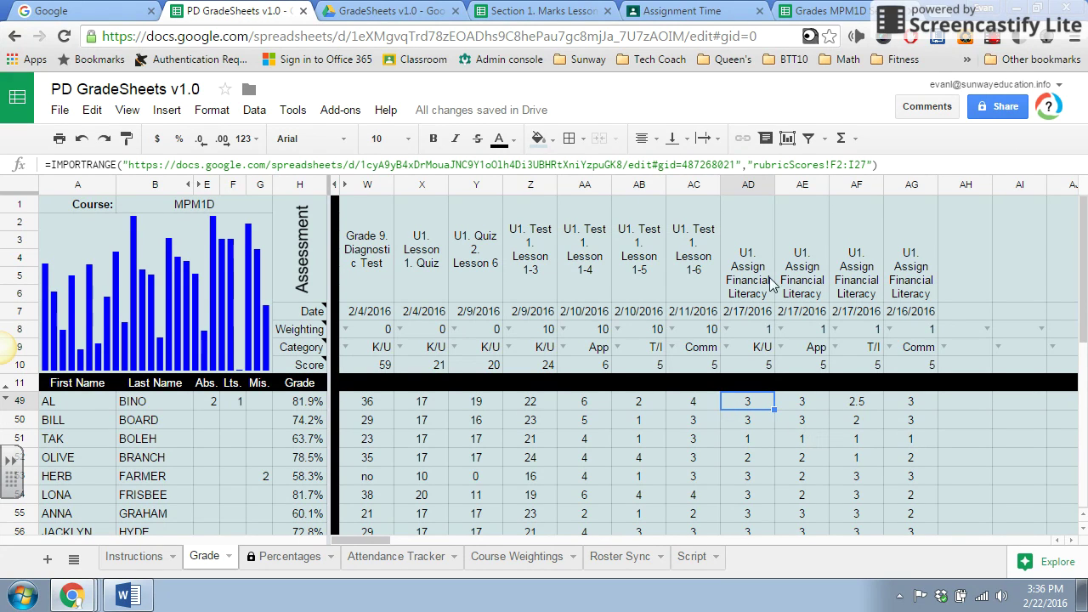
{"action": "left_click", "coordinate": [850, 9]}
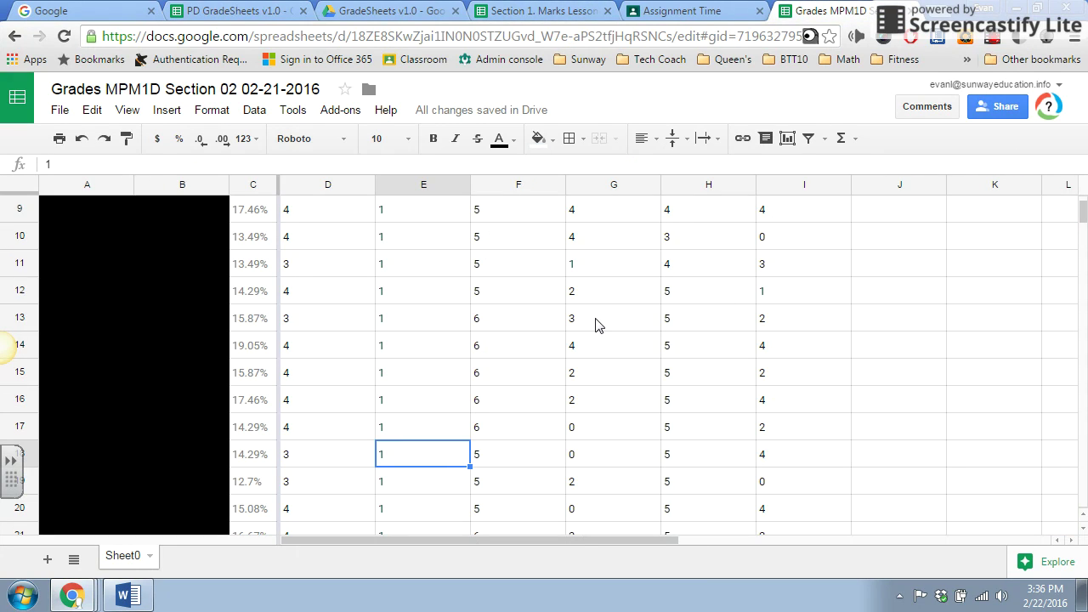
{"action": "left_click", "coordinate": [578, 10]}
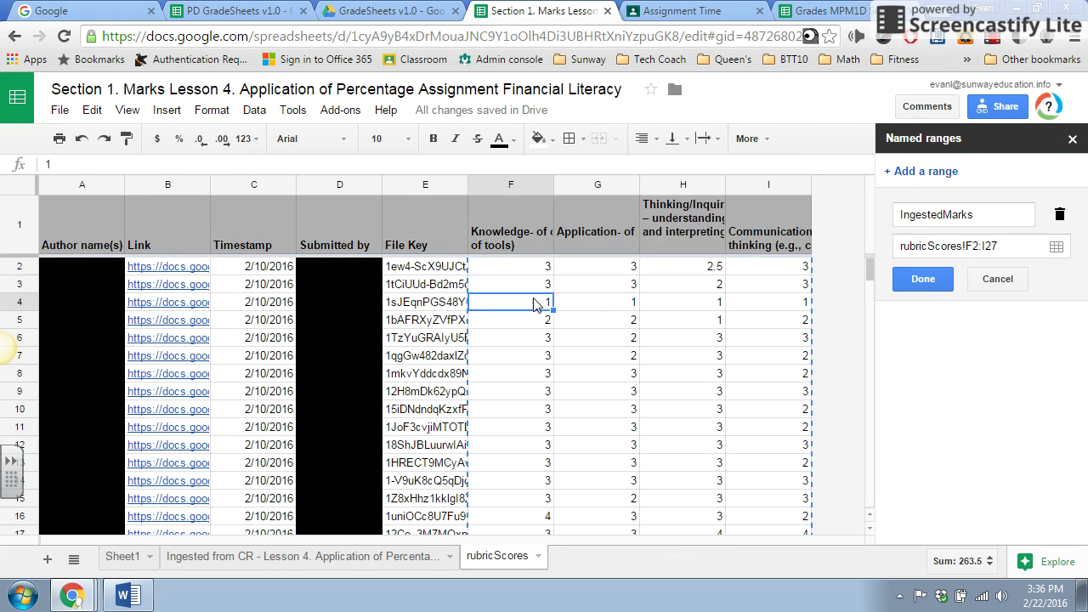
{"action": "type", "text": "4"}
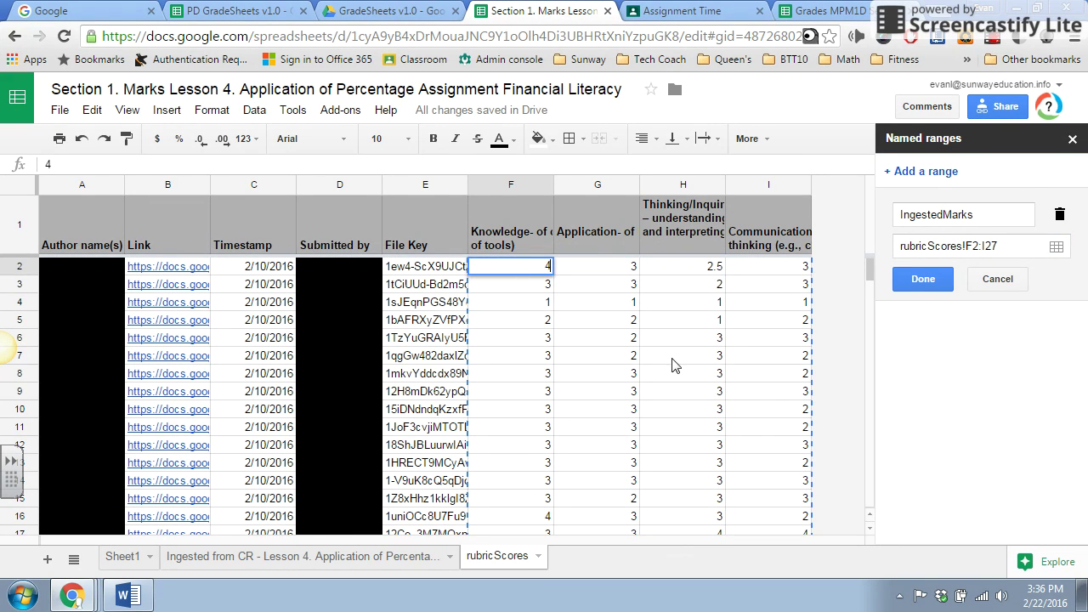
Return to PD GradeSheets and check the imported mark in cell AD49 of the Grade sheet
{"action": "left_click", "coordinate": [230, 10]}
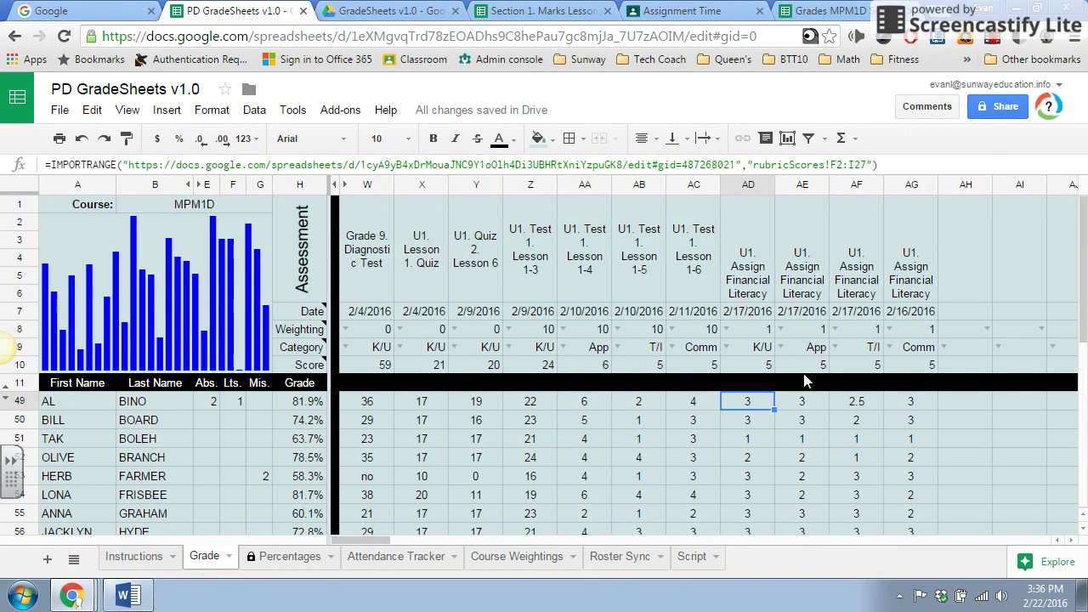
{"action": "left_click", "coordinate": [821, 498]}
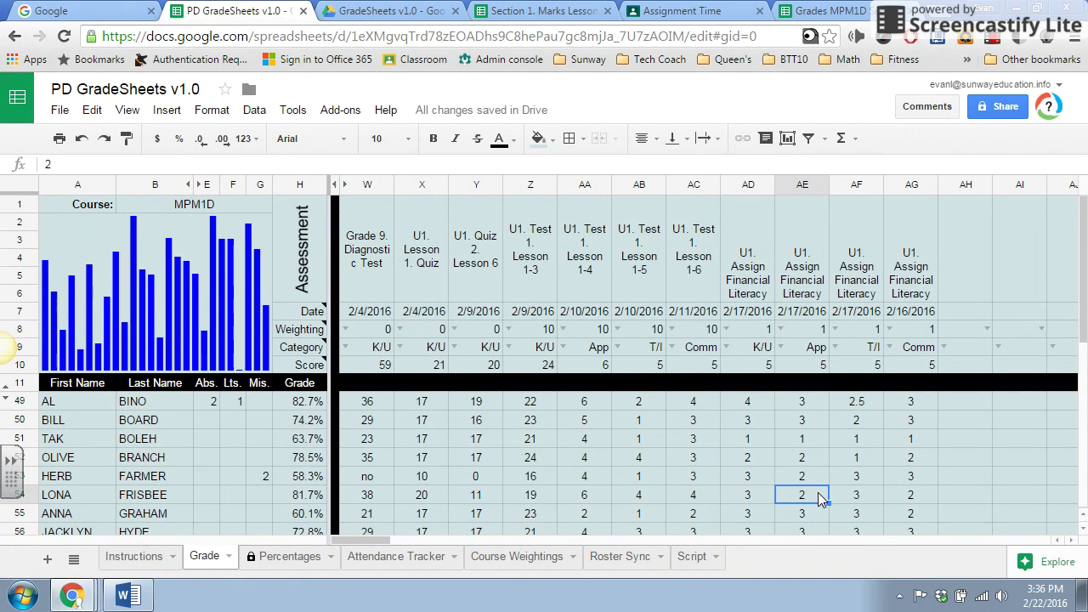
{"action": "left_click", "coordinate": [757, 407]}
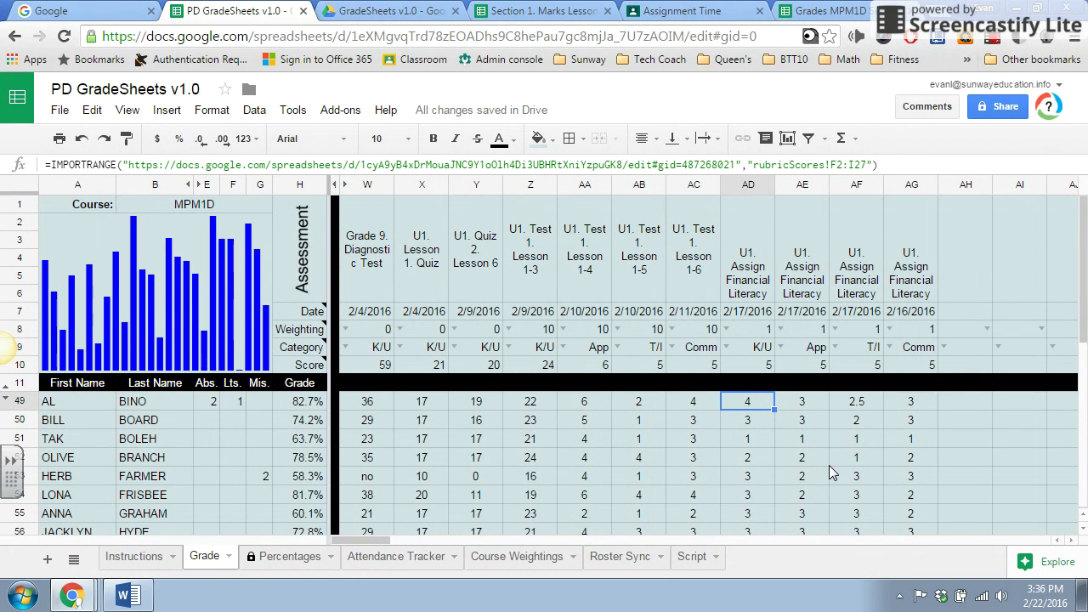
Look through the Ingested from CR sheet of the Section 1 marks spreadsheet, including its submission rows and rubric criteria columns
{"action": "left_click", "coordinate": [544, 10]}
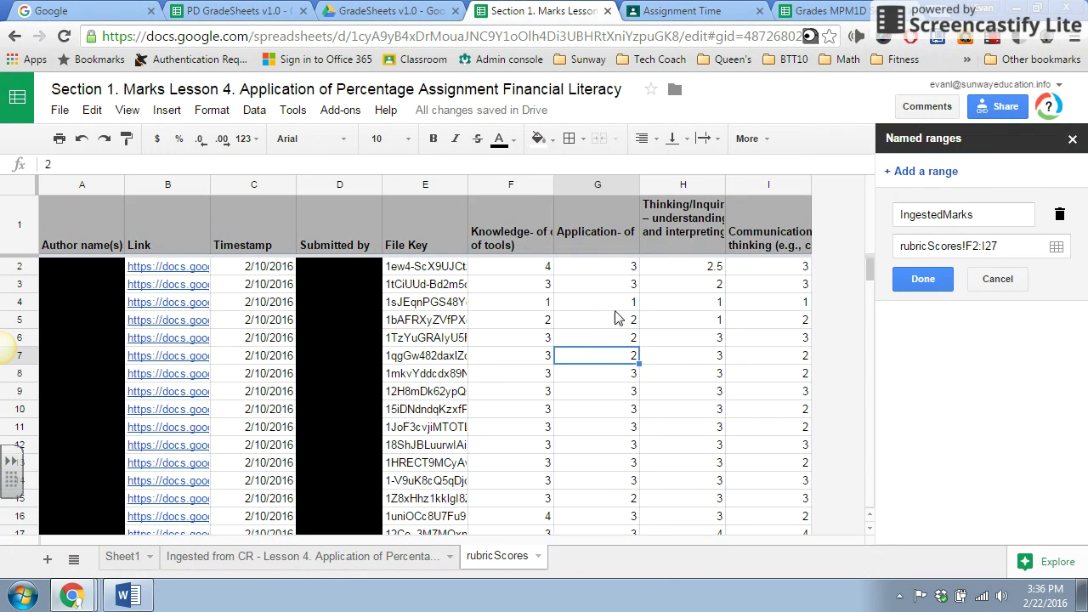
{"action": "left_click", "coordinate": [352, 556]}
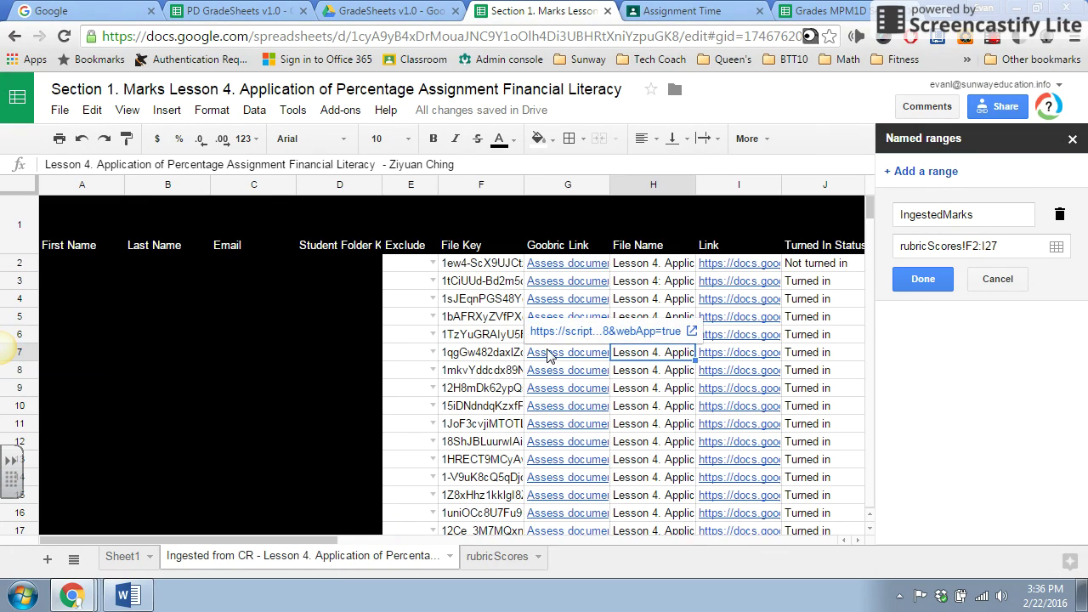
{"action": "scroll", "coordinate": [548, 355], "scroll_direction": "down", "scroll_amount": 5}
{"action": "scroll", "coordinate": [548, 356], "scroll_direction": "up", "scroll_amount": 5}
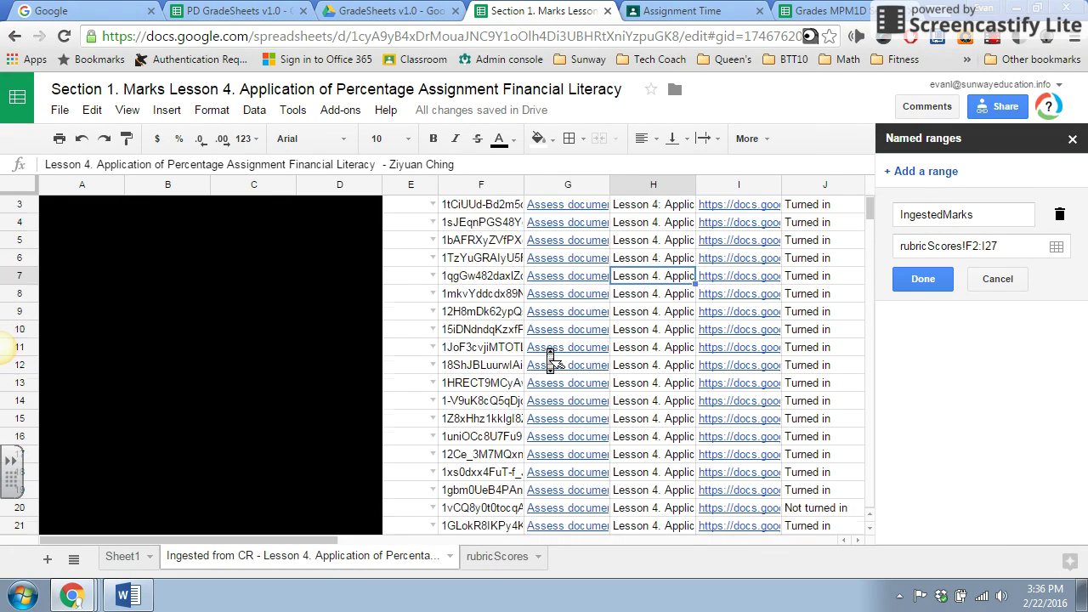
{"action": "scroll", "coordinate": [549, 356], "scroll_direction": "right", "scroll_amount": 5}
{"action": "scroll", "coordinate": [549, 355], "scroll_direction": "left", "scroll_amount": 5}
{"action": "scroll", "coordinate": [548, 356], "scroll_direction": "right", "scroll_amount": 10}
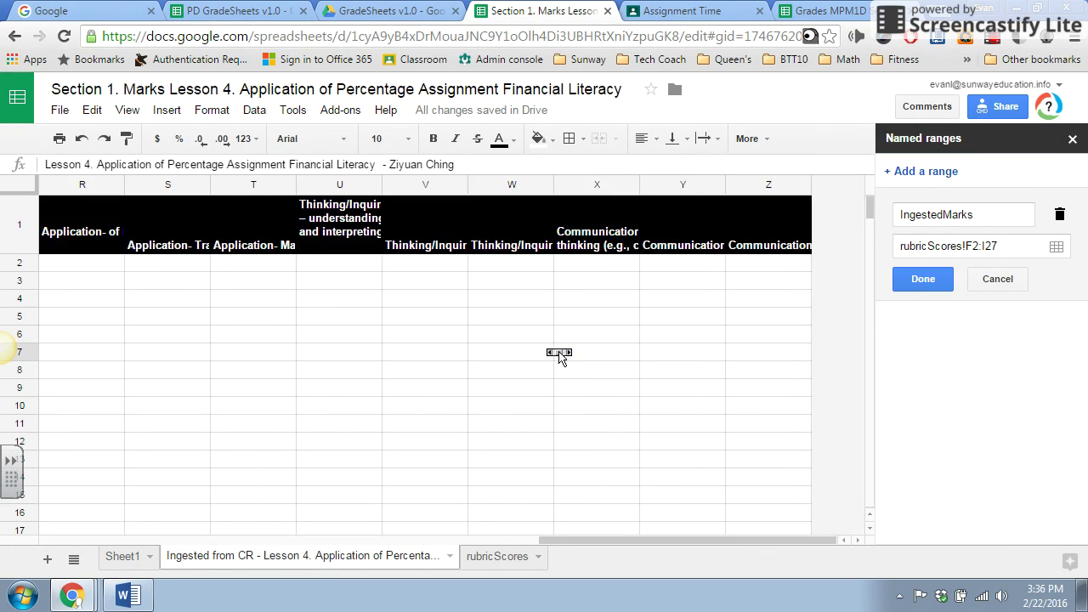
{"action": "scroll", "coordinate": [548, 356], "scroll_direction": "left", "scroll_amount": 10}
Return to PD GradeSheets, review the Grade sheet and show the level functions on the Script sheet
{"action": "left_click", "coordinate": [230, 10]}
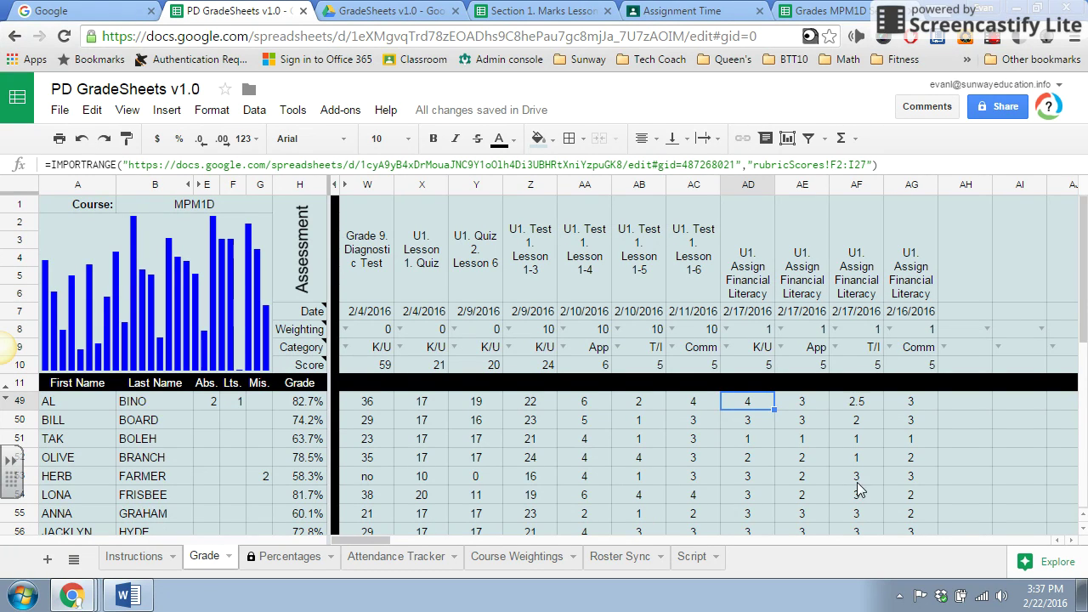
{"action": "left_click", "coordinate": [692, 557]}
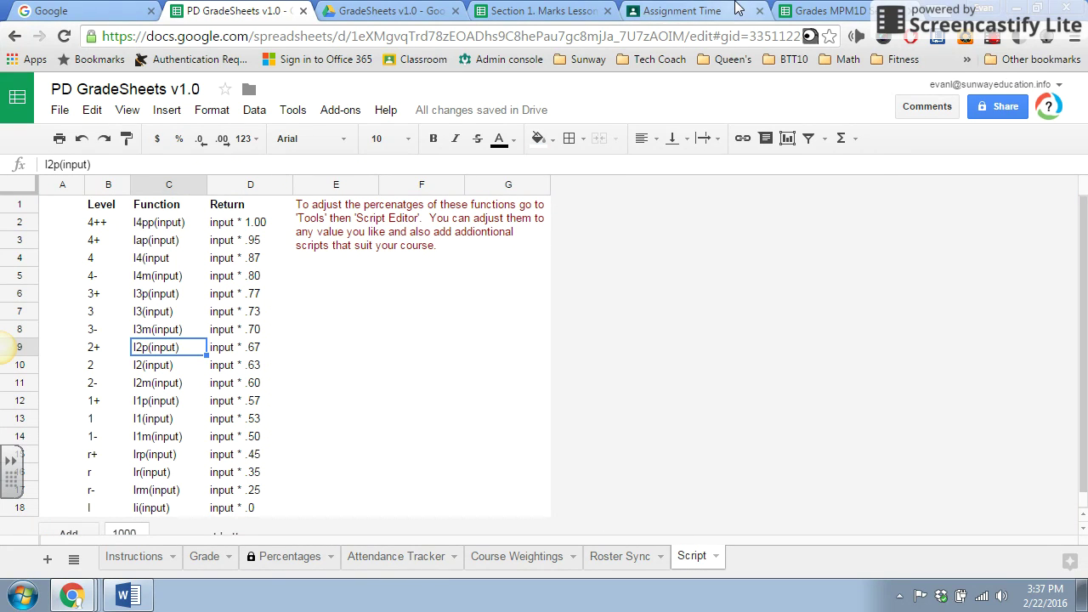
Go back to the Section 1 marks spreadsheet and show the first Knowledge score, cell F2, in rubricScores
{"action": "left_click", "coordinate": [821, 11]}
{"action": "left_click", "coordinate": [537, 10]}
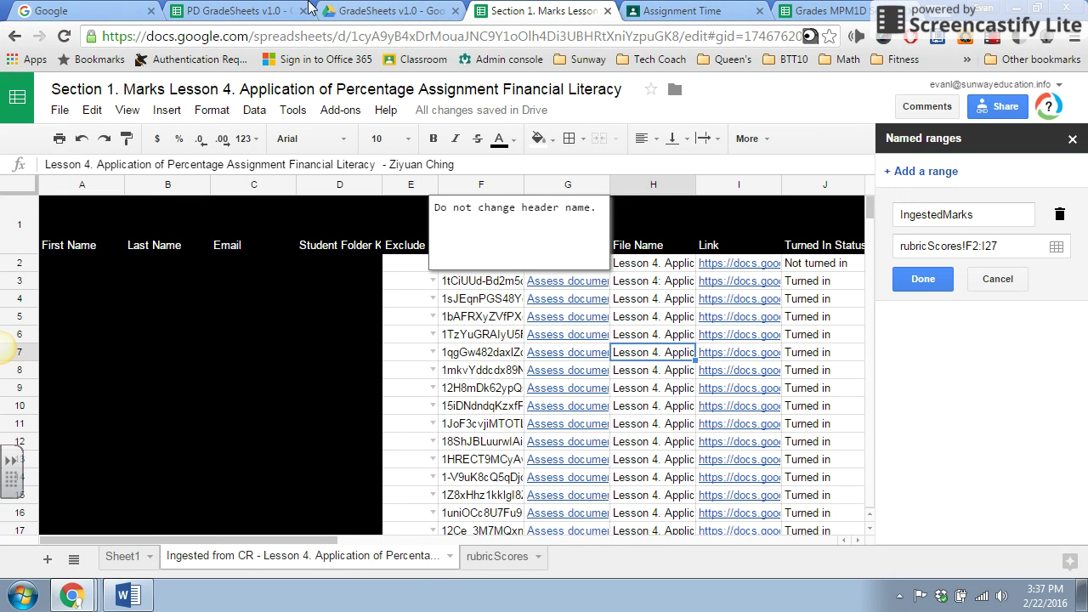
{"action": "key", "text": "ctrl+2"}
{"action": "left_click", "coordinate": [561, 10]}
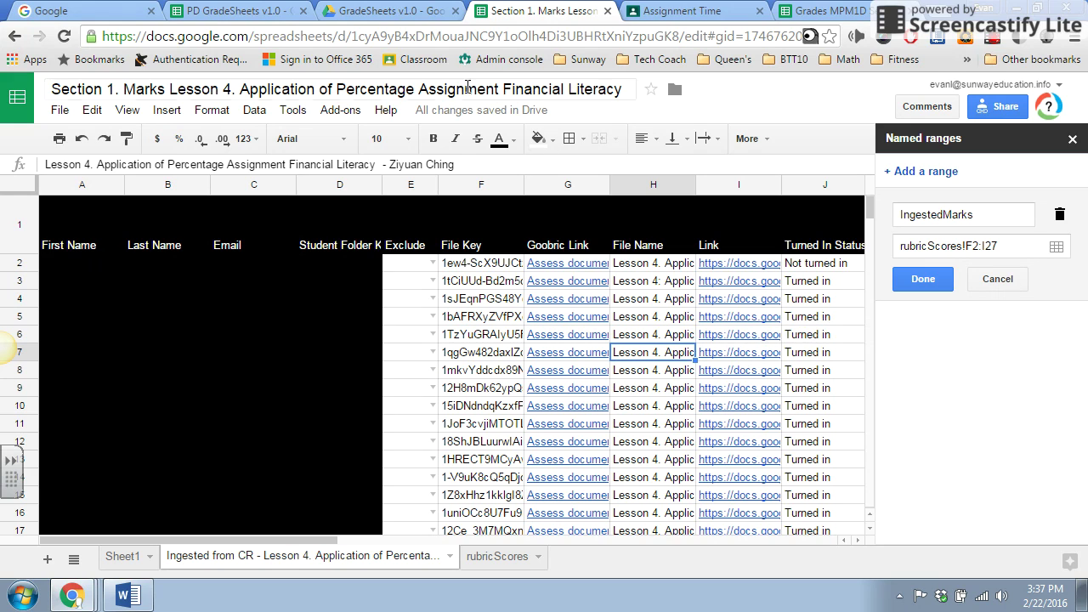
{"action": "left_click", "coordinate": [474, 565]}
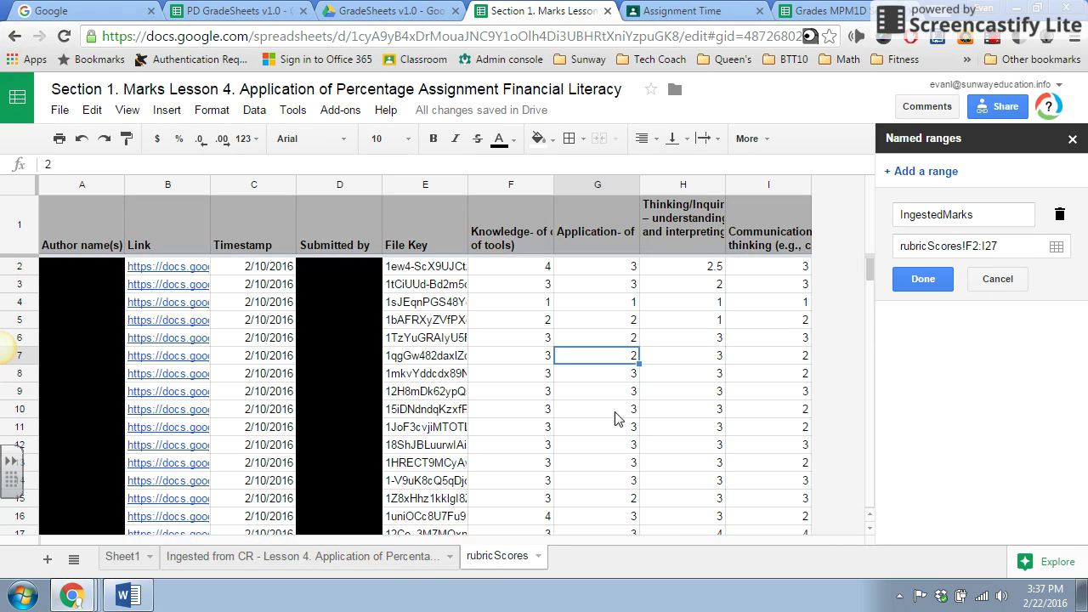
{"action": "left_click", "coordinate": [533, 269]}
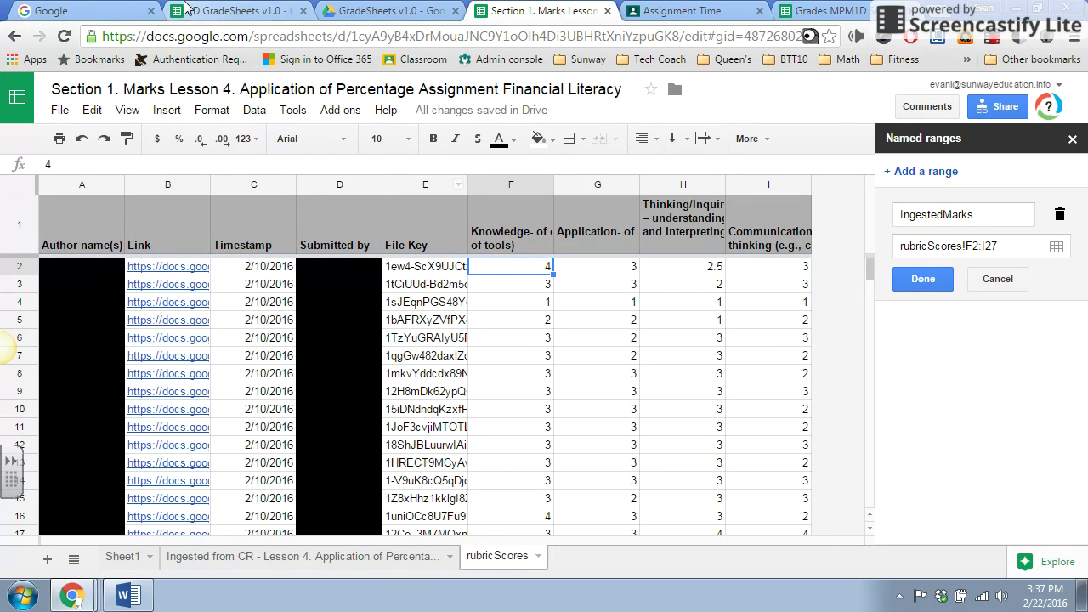
Examine the Percentages sheet of PD GradeSheets, including the Financial Literacy percentages and the formula in AC30
{"action": "left_click", "coordinate": [229, 11]}
{"action": "left_click", "coordinate": [190, 559]}
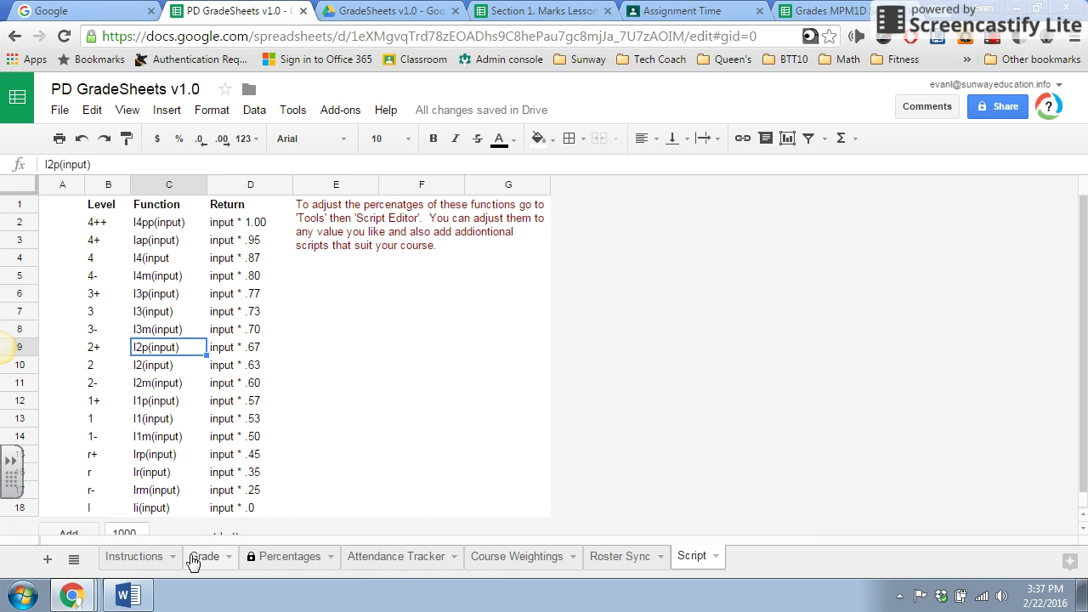
{"action": "left_click", "coordinate": [281, 563]}
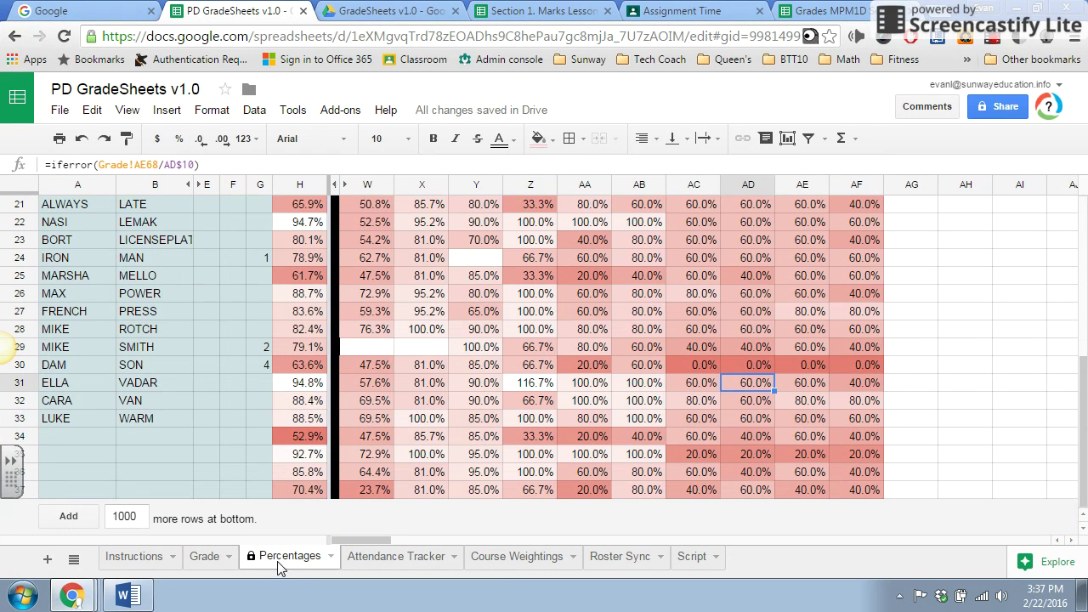
{"action": "scroll", "coordinate": [696, 398], "scroll_direction": "up", "scroll_amount": 2}
{"action": "left_click", "coordinate": [696, 459]}
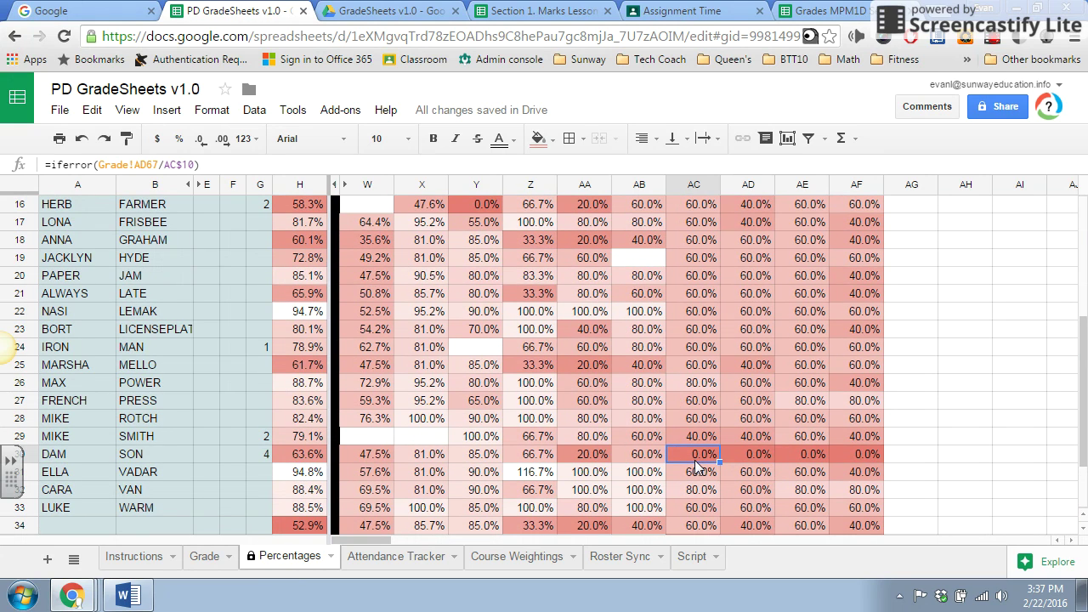
{"action": "scroll", "coordinate": [842, 455], "scroll_direction": "up", "scroll_amount": 3}
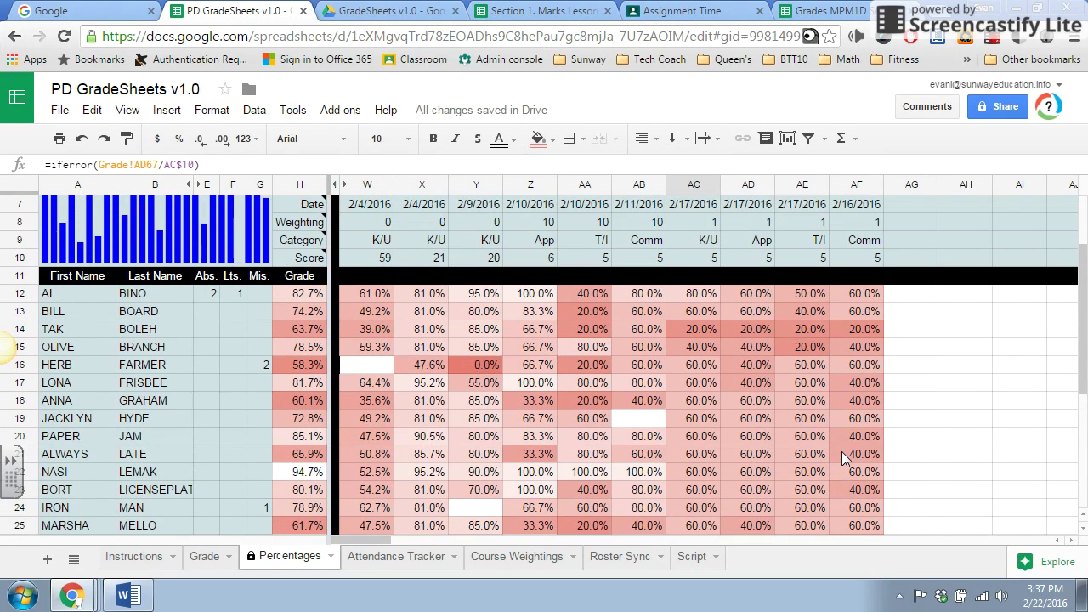
{"action": "scroll", "coordinate": [842, 456], "scroll_direction": "up", "scroll_amount": 2}
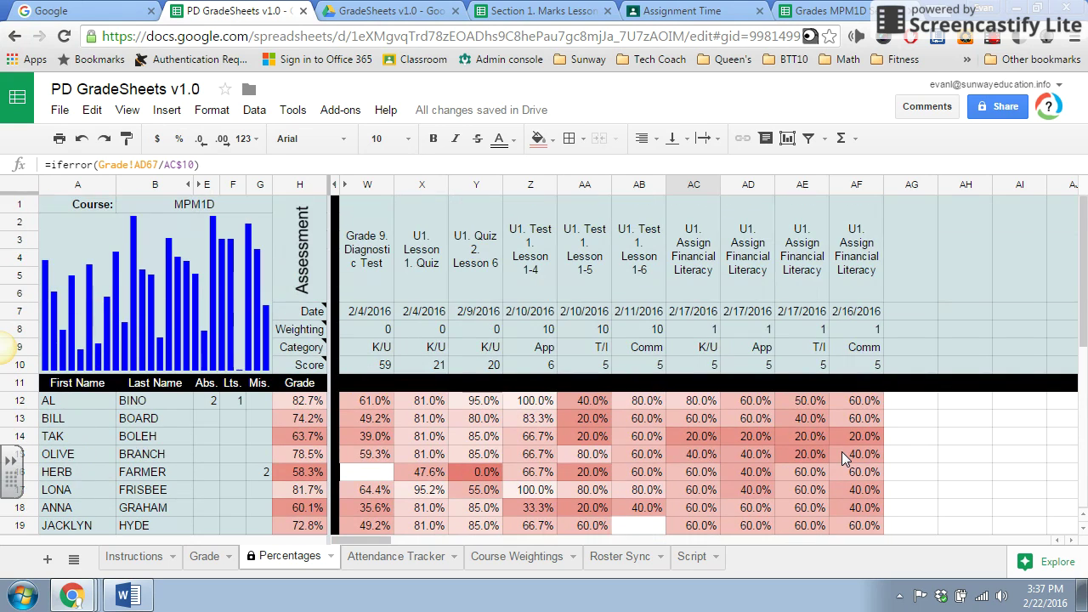
{"action": "scroll", "coordinate": [842, 455], "scroll_direction": "down", "scroll_amount": 1}
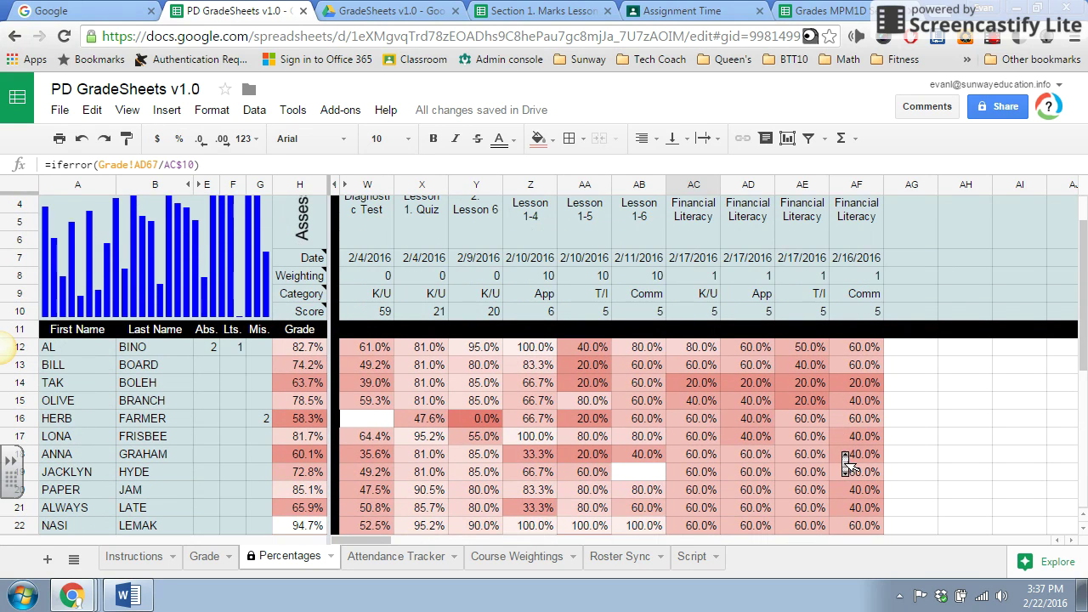
{"action": "scroll", "coordinate": [842, 452], "scroll_direction": "up", "scroll_amount": 1}
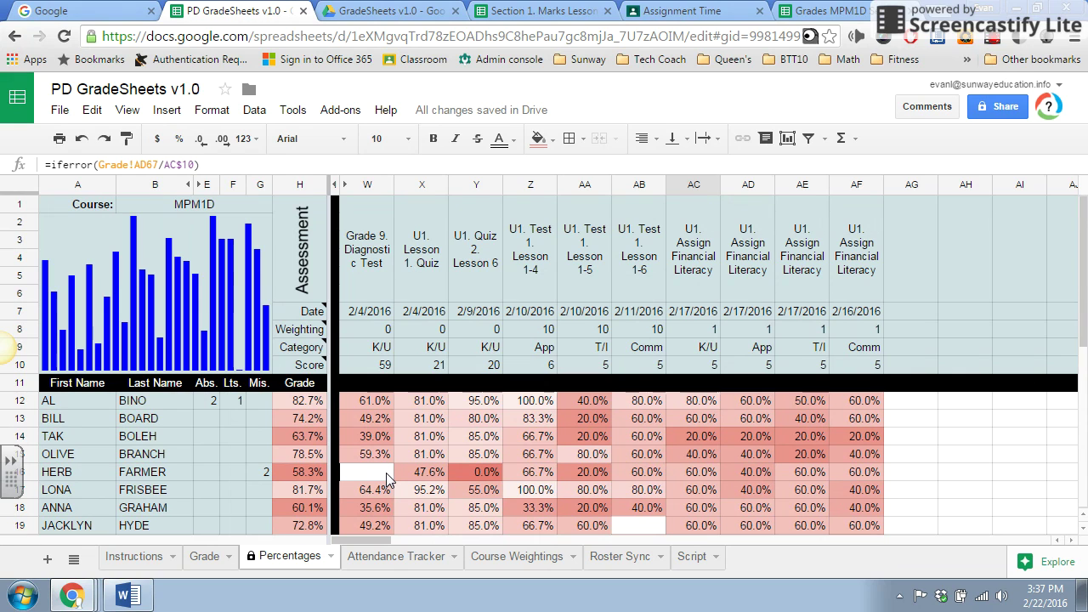
Open the Instructions sheet and show the link of the GradeSheets v1.0 Feedback form
{"action": "left_click", "coordinate": [128, 562]}
{"action": "mouse_move", "coordinate": [423, 364]}
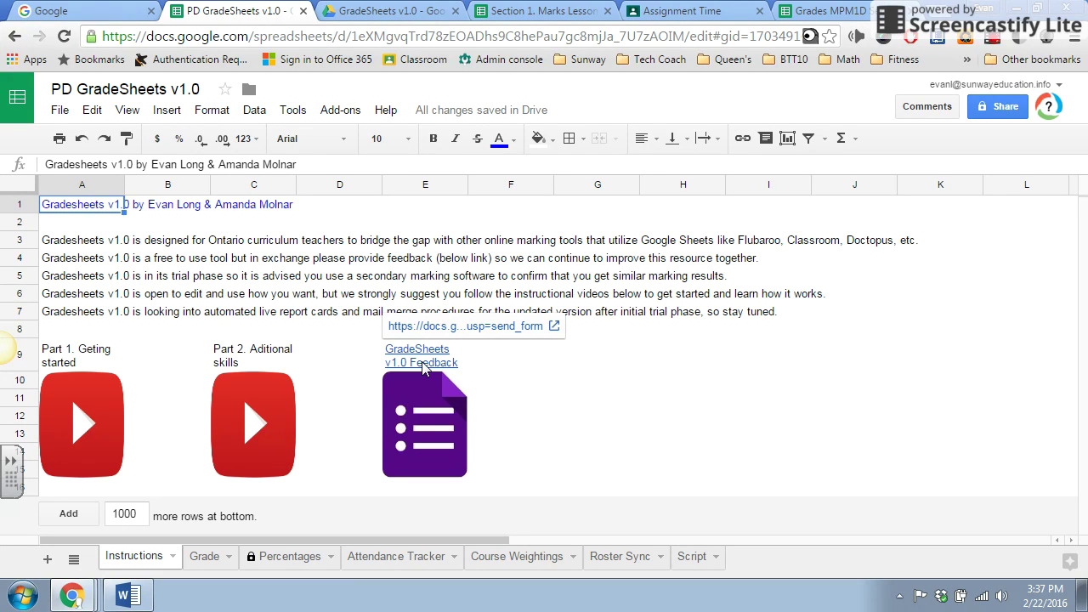
{"action": "left_click", "coordinate": [993, 40]}
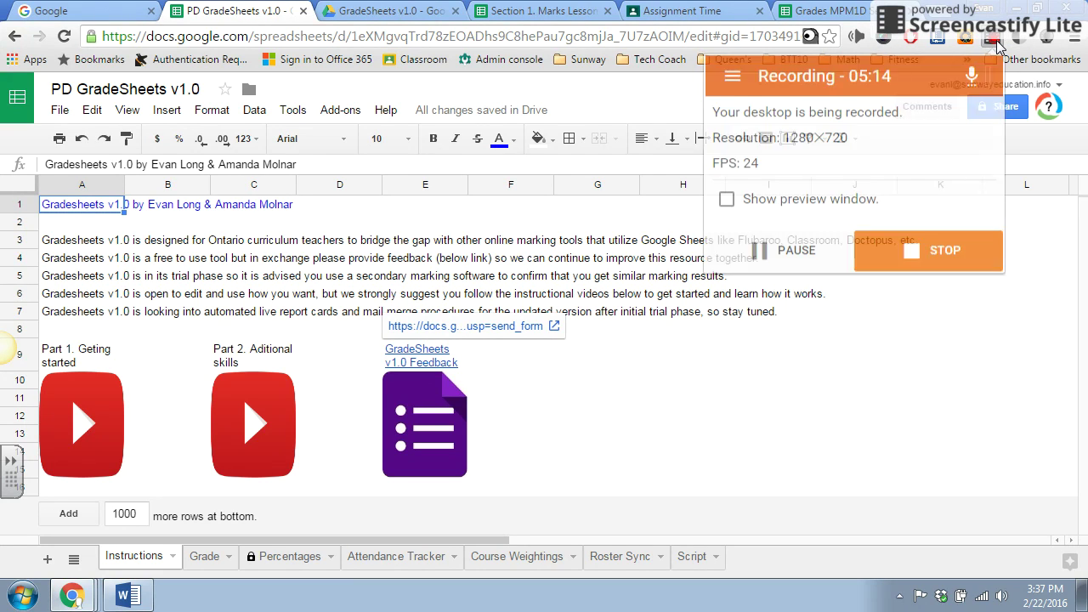